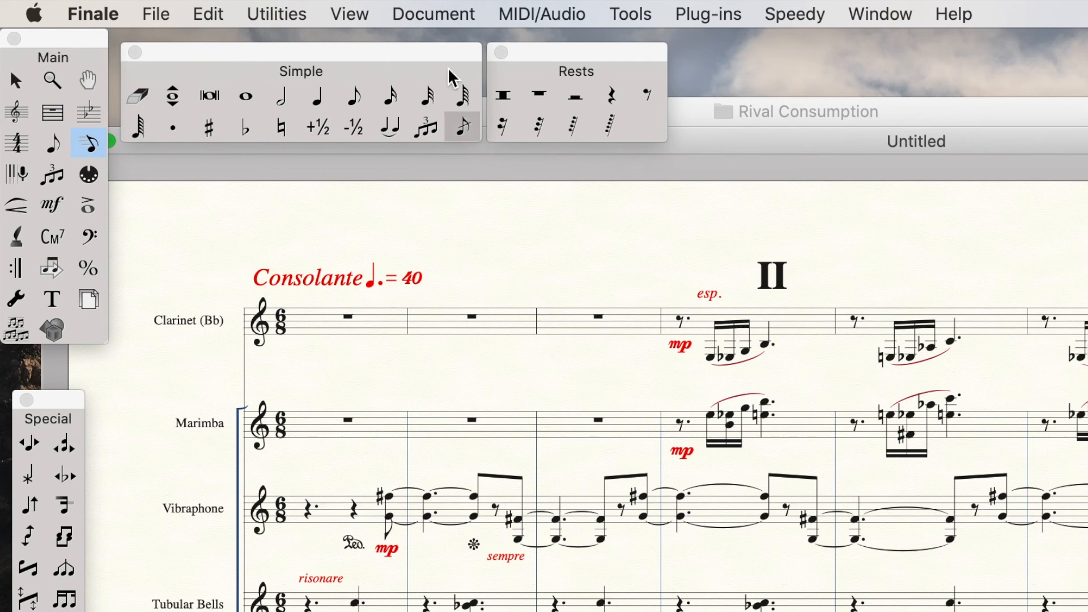
pyautogui.click(434, 15)
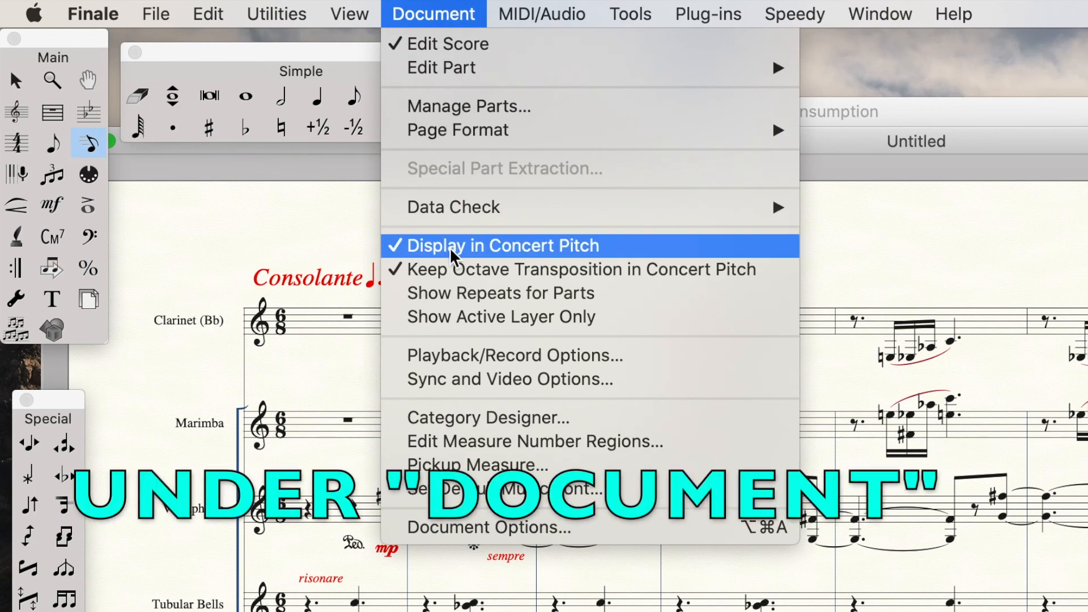
pyautogui.click(998, 222)
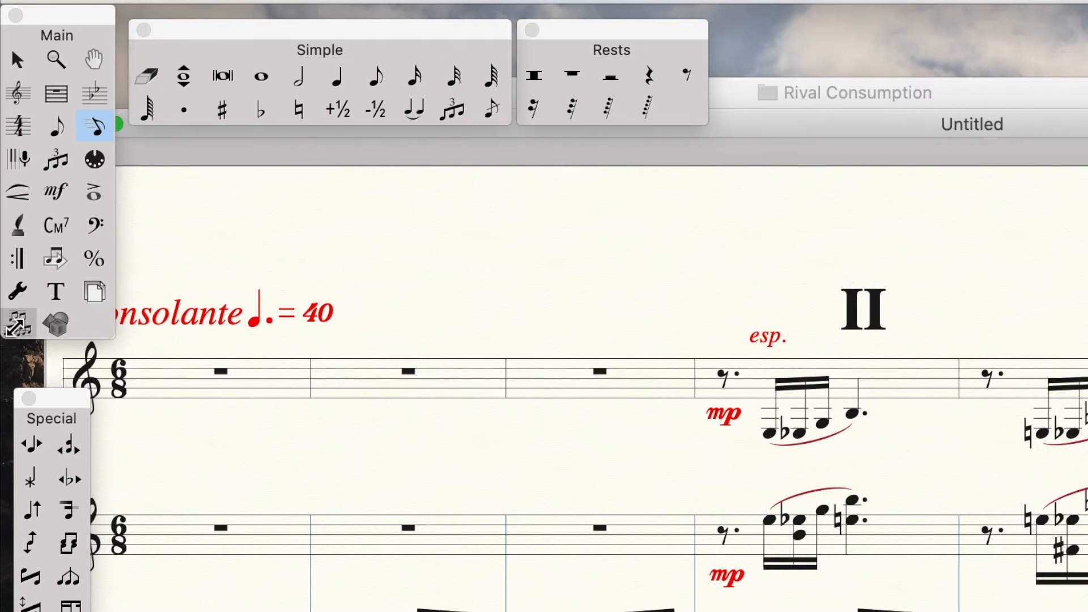
# With the Expression tool on the Clarinet's first note group in measure II, create a new miscellaneous expression set to a shape
pyautogui.click(56, 196)
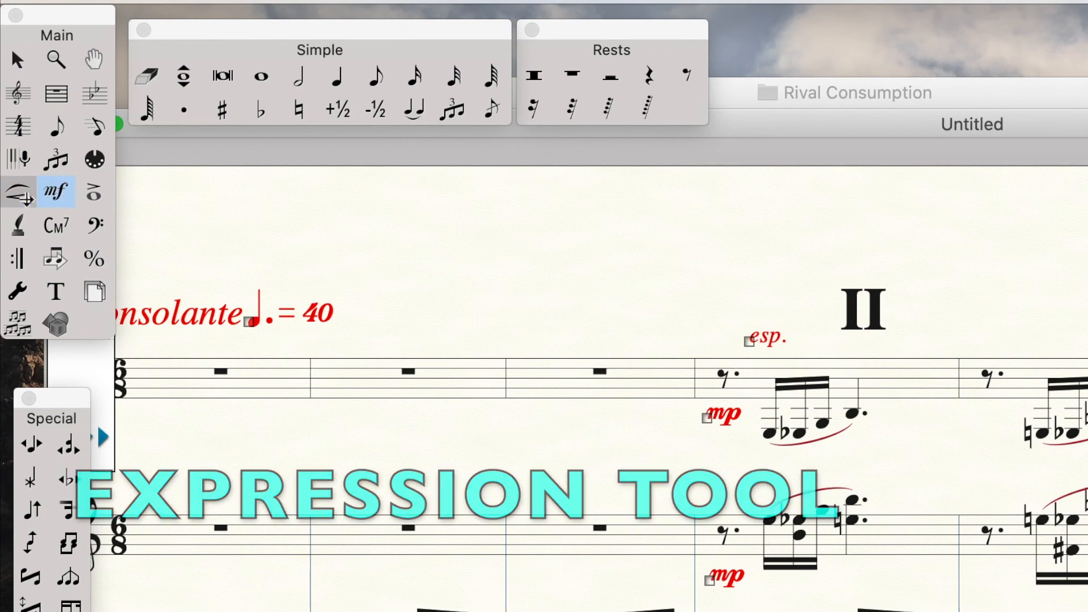
pyautogui.moveTo(51, 22); pyautogui.dragTo(558, 177)
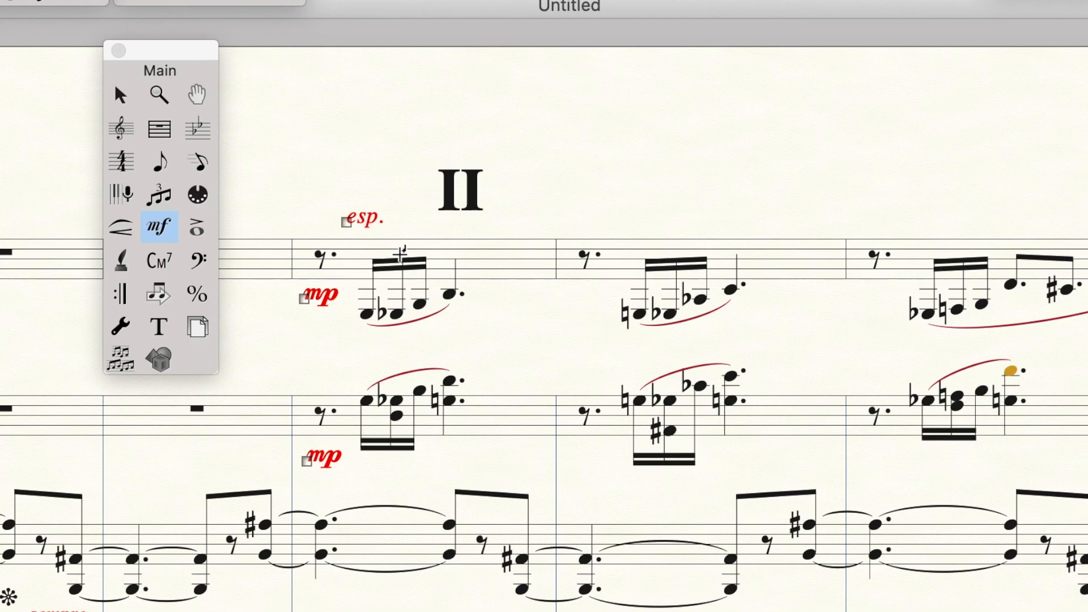
pyautogui.click(401, 253)
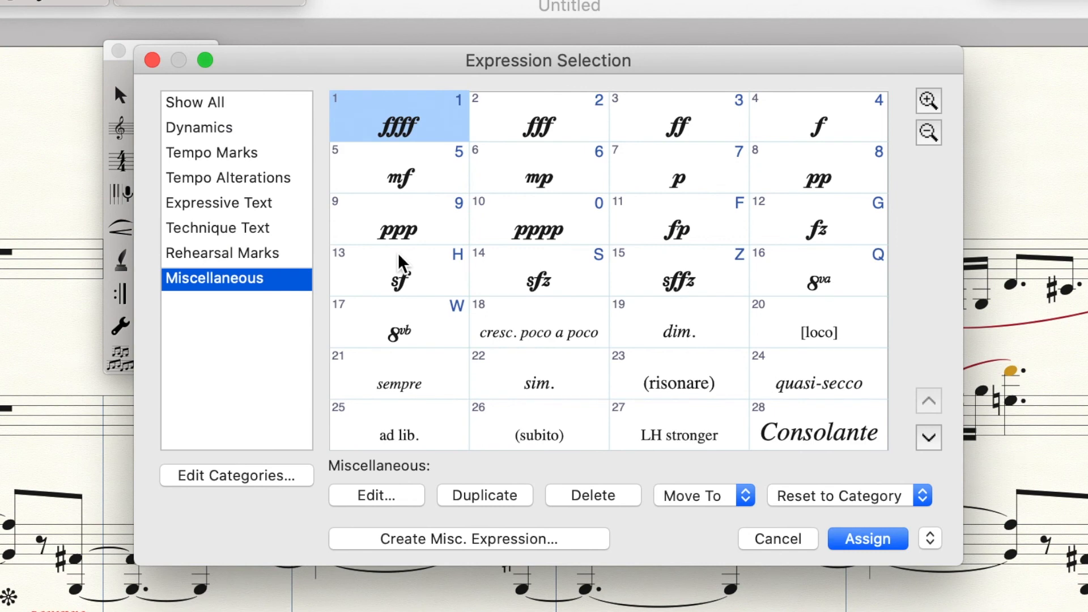
pyautogui.click(436, 540)
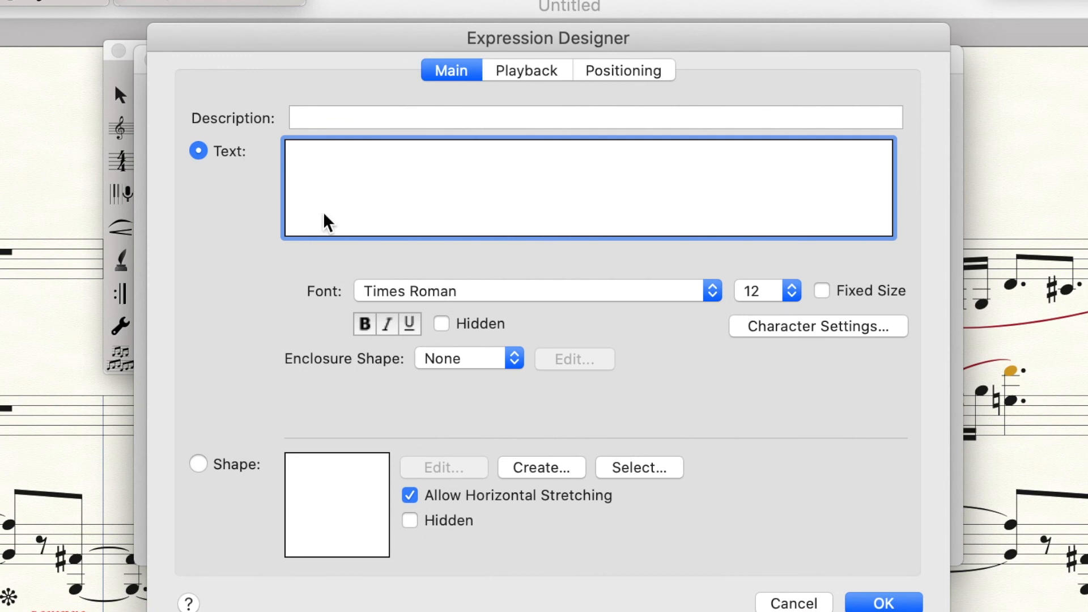
pyautogui.click(199, 465)
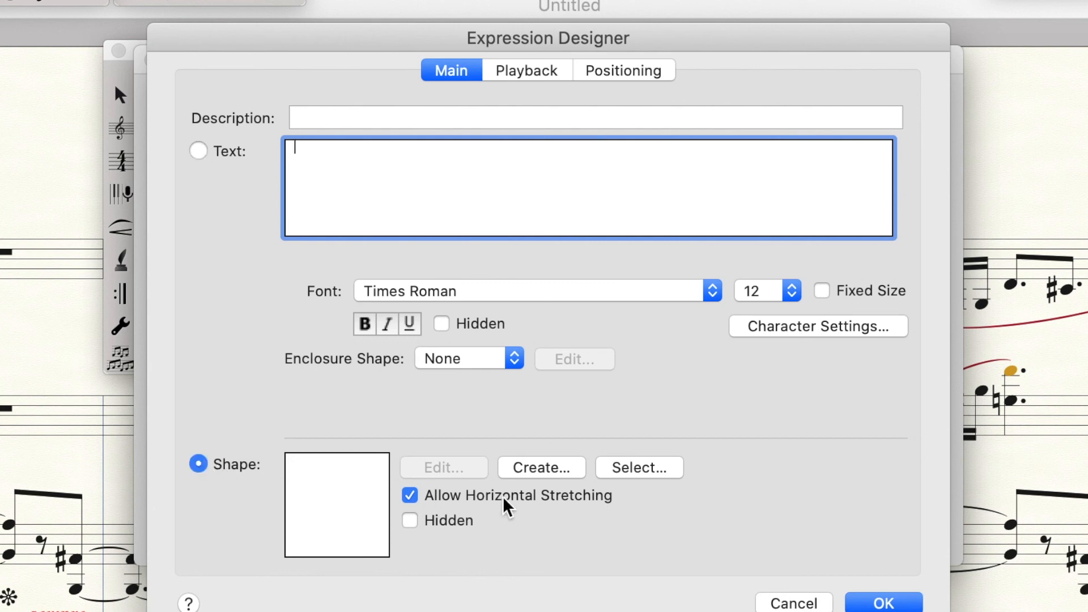
pyautogui.click(548, 472)
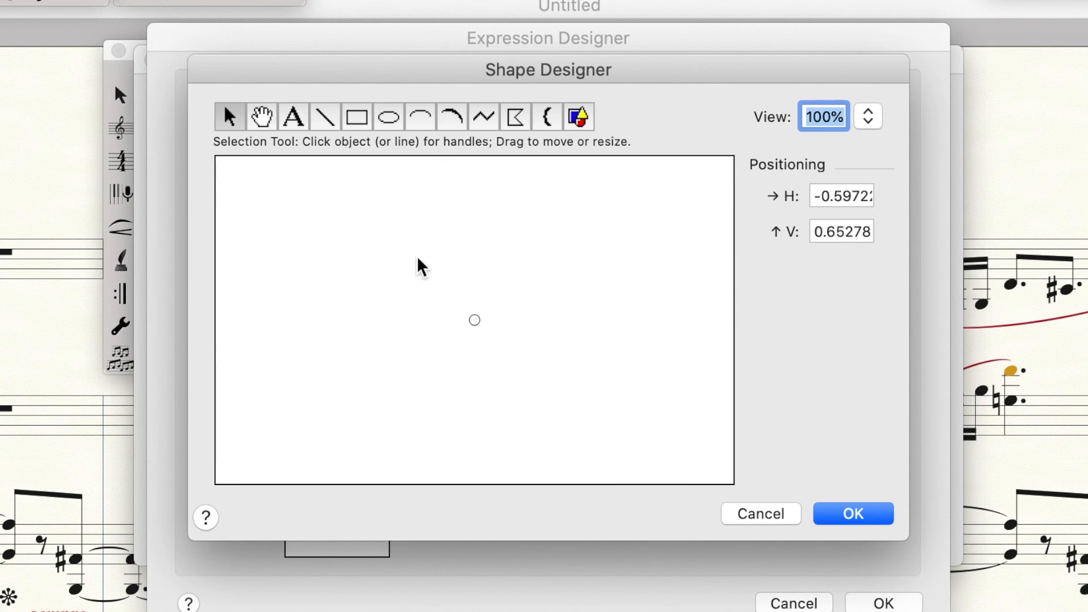
# Draw an ellipse in the Shape Designer, confirm both designers, and assign the new ellipse expression to that note
pyautogui.click(389, 116)
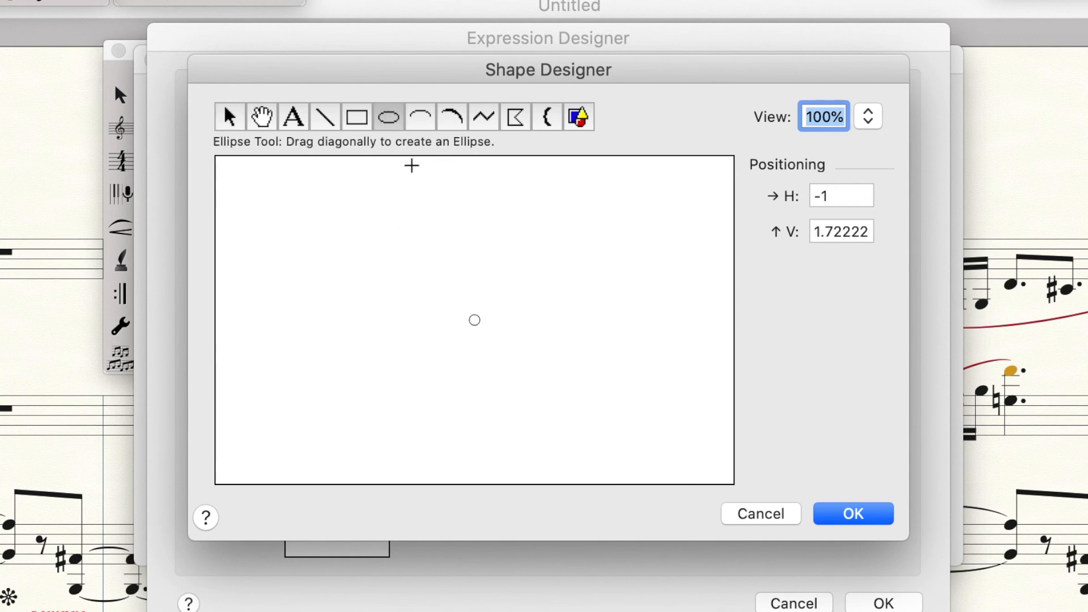
pyautogui.moveTo(418, 286)
pyautogui.mouseDown()
pyautogui.moveTo(535, 350)
pyautogui.moveTo(546, 372)
pyautogui.mouseUp()
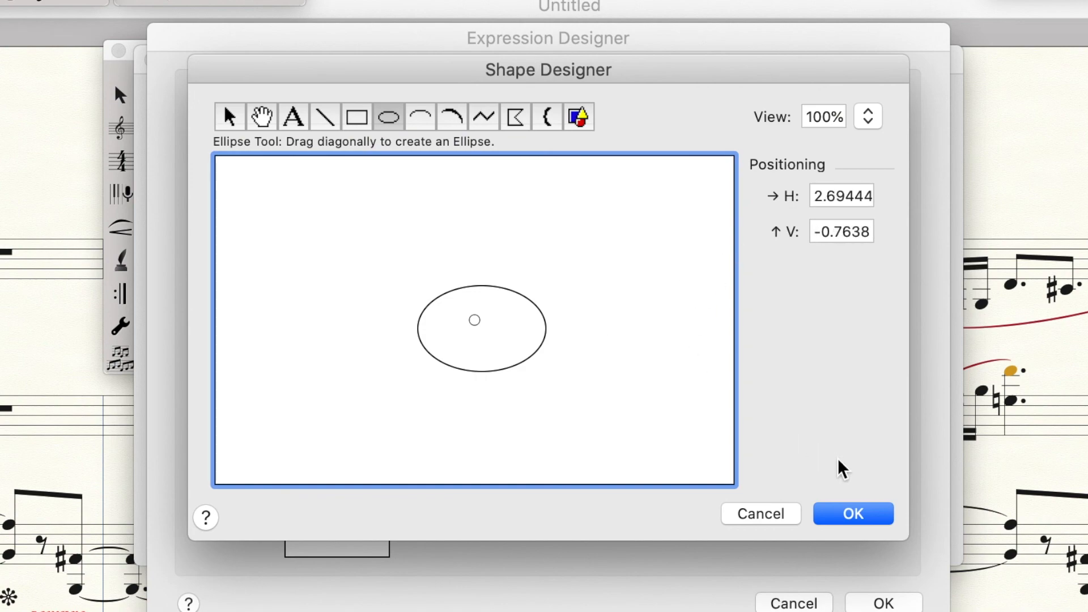
pyautogui.click(839, 515)
pyautogui.click(905, 606)
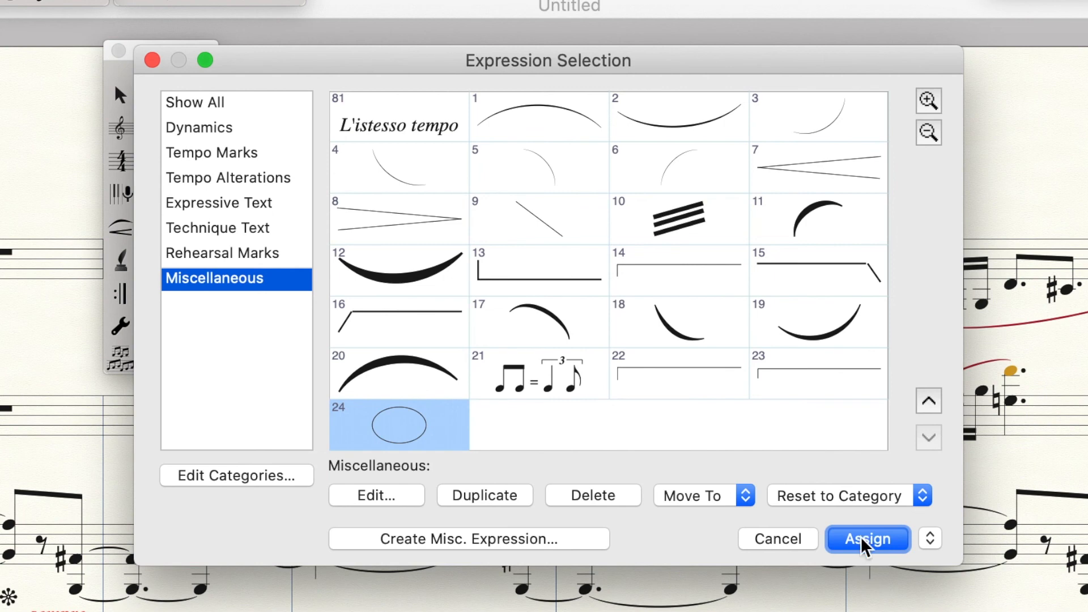
pyautogui.click(864, 542)
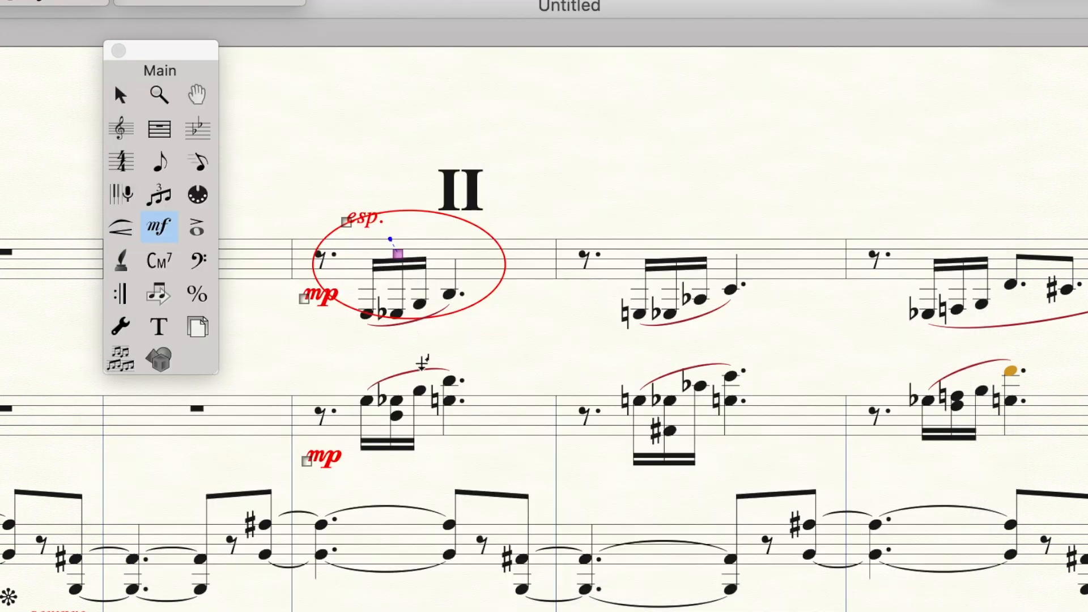
# Move the ellipse so it surrounds the Clarinet's sixteenth-note figure in measure II
pyautogui.moveTo(398, 253); pyautogui.dragTo(420, 282)
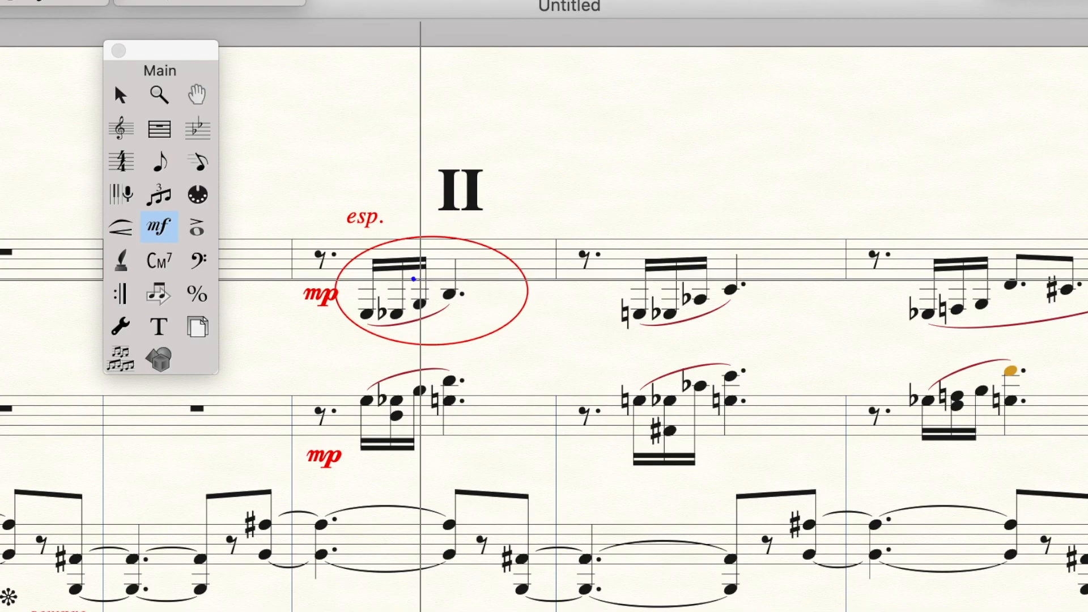
pyautogui.moveTo(421, 281); pyautogui.dragTo(419, 278)
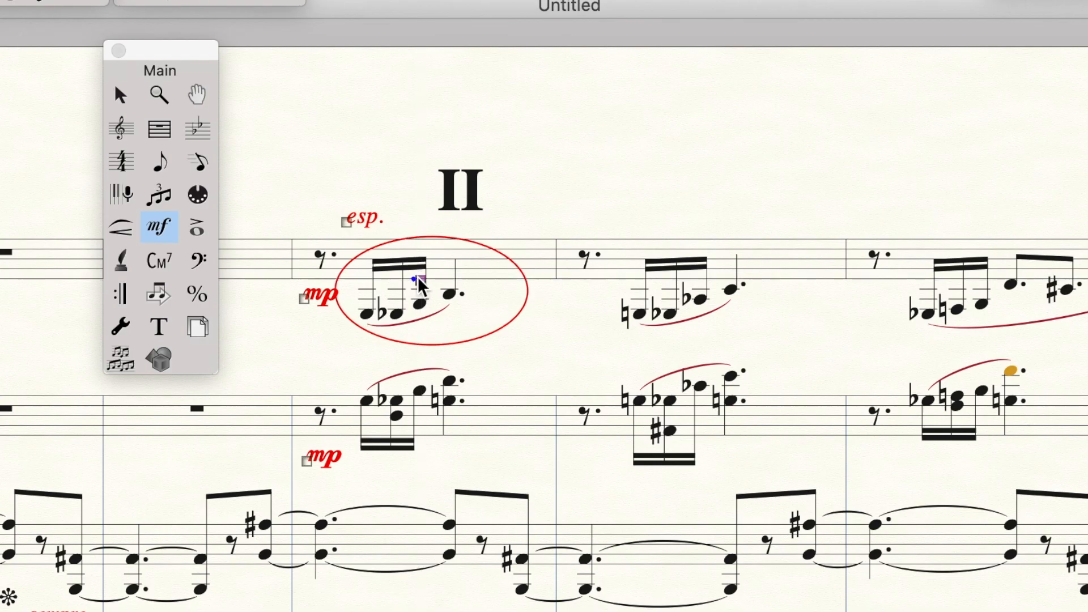
pyautogui.doubleClick(419, 279)
pyautogui.click(534, 344)
pyautogui.click(422, 282)
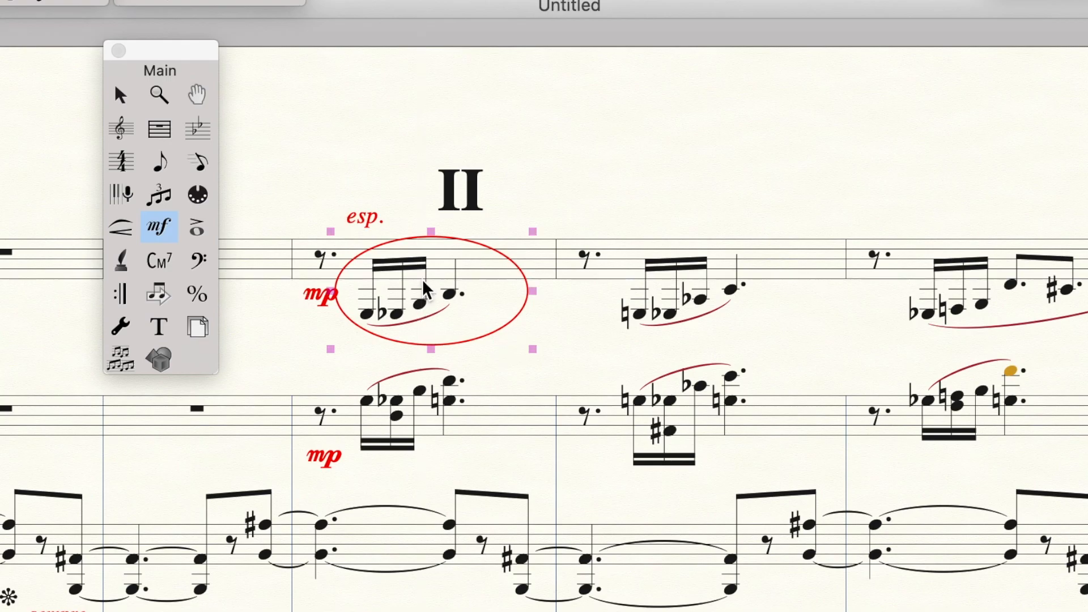
# Resize the ellipse's edges to fit tightly around the Clarinet figure
pyautogui.moveTo(532, 349); pyautogui.dragTo(503, 347)
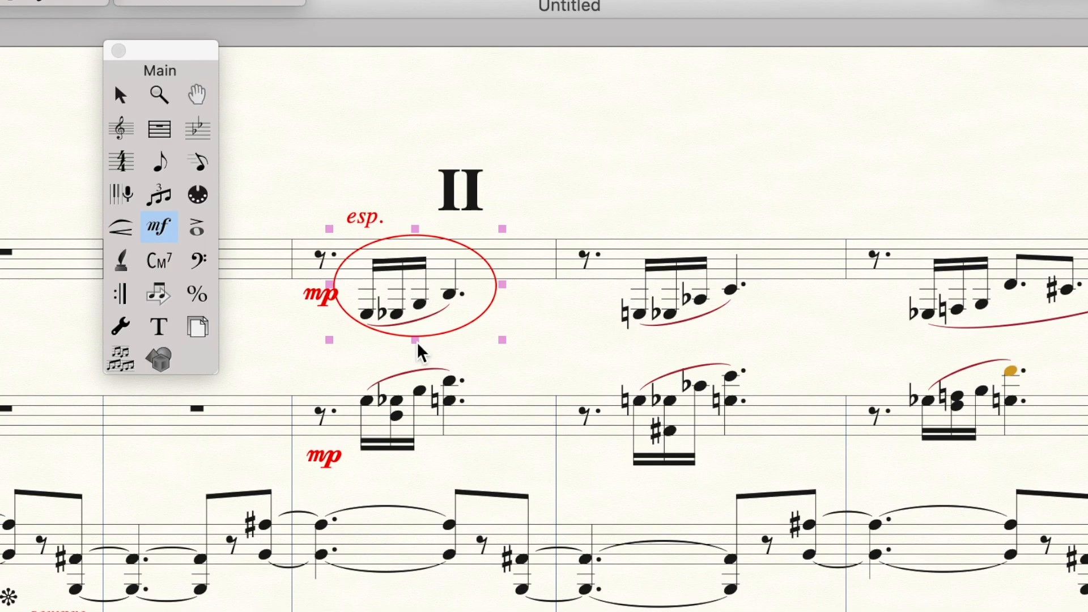
pyautogui.moveTo(418, 347)
pyautogui.mouseDown()
pyautogui.moveTo(418, 491)
pyautogui.moveTo(418, 353)
pyautogui.mouseUp()
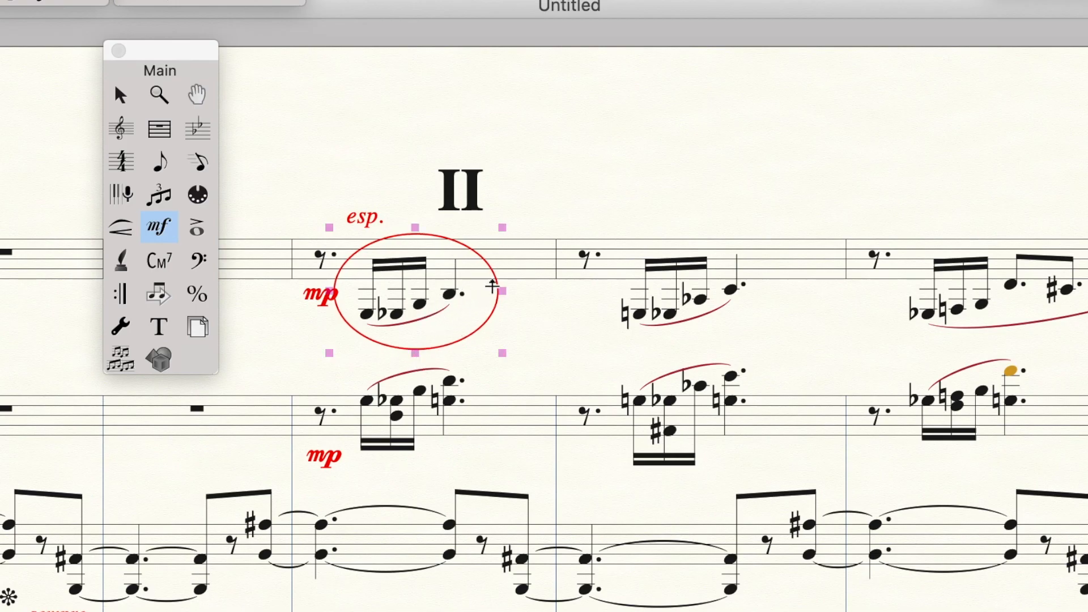
pyautogui.click(332, 303)
pyautogui.moveTo(334, 297); pyautogui.dragTo(339, 299)
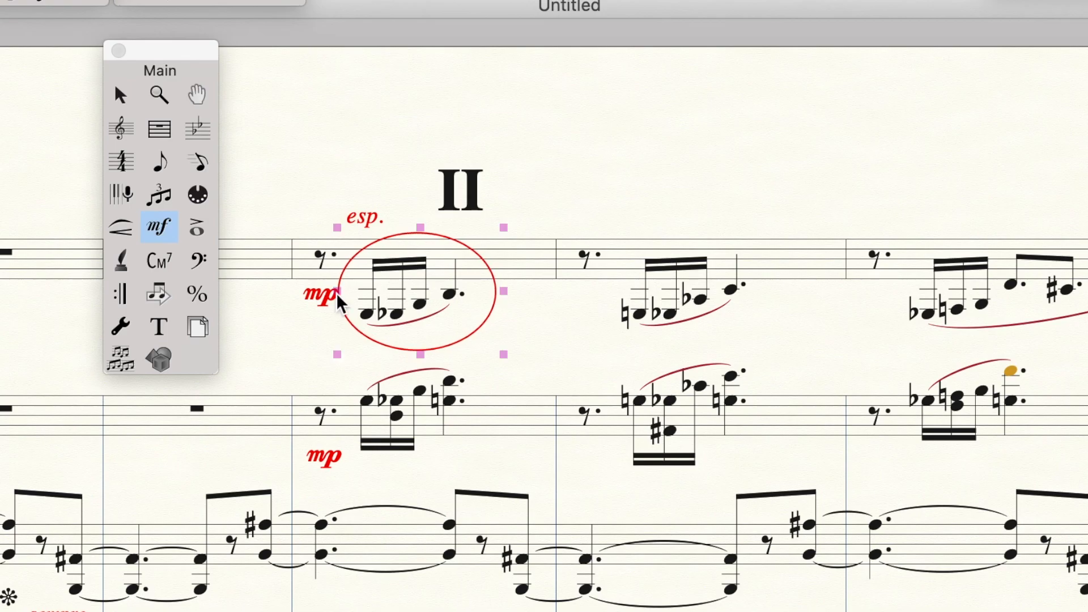
pyautogui.click(311, 339)
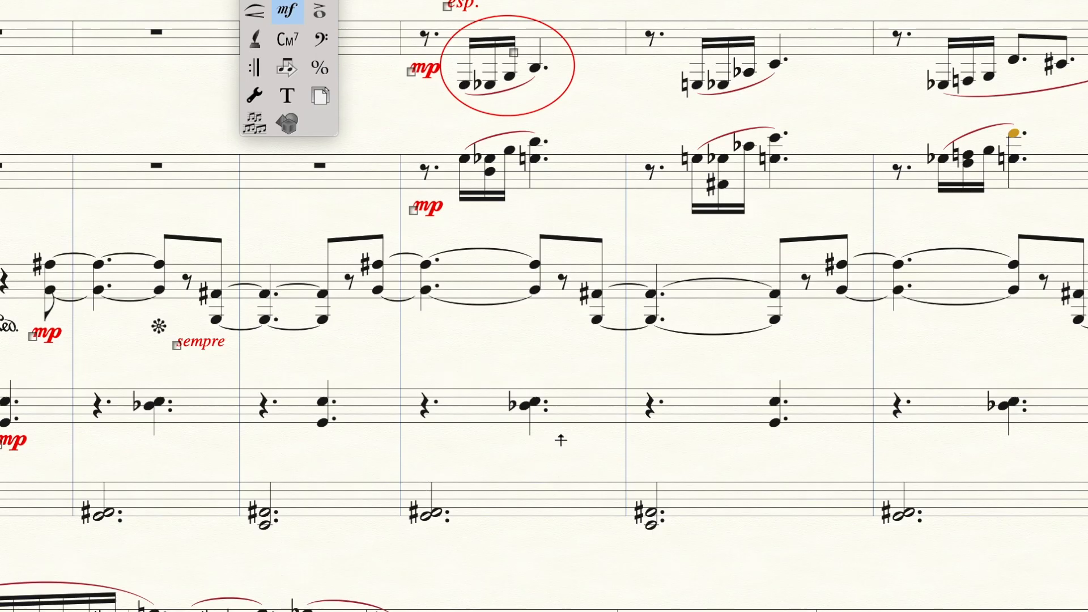
# Duplicate the ellipse expression and assign the copy to the Tubular Bells staff in the same measure
pyautogui.hscroll(-4, 474, 547)
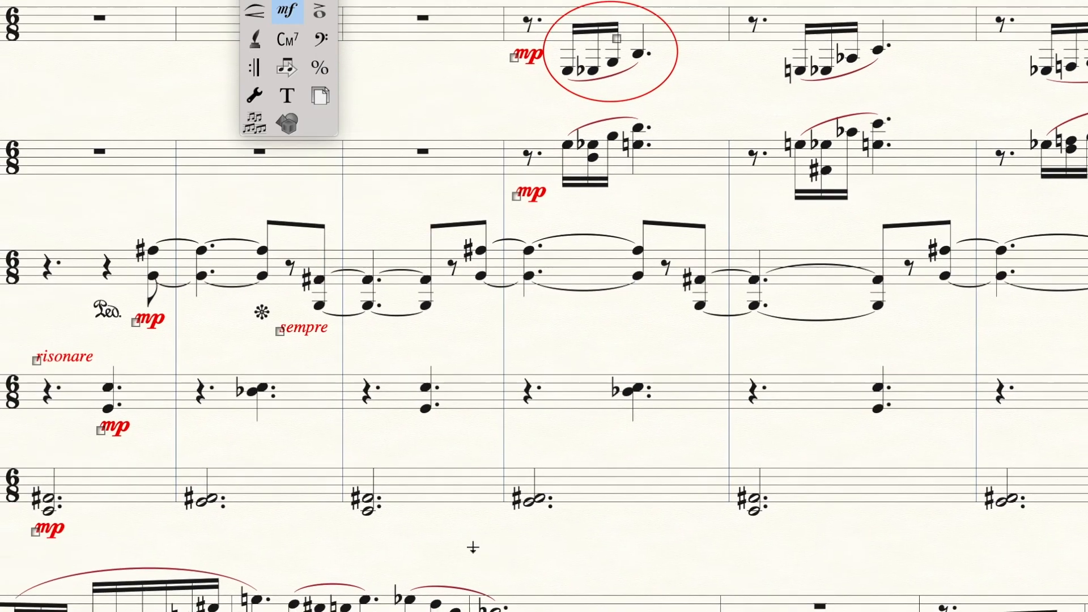
pyautogui.hscroll(3, 658, 485)
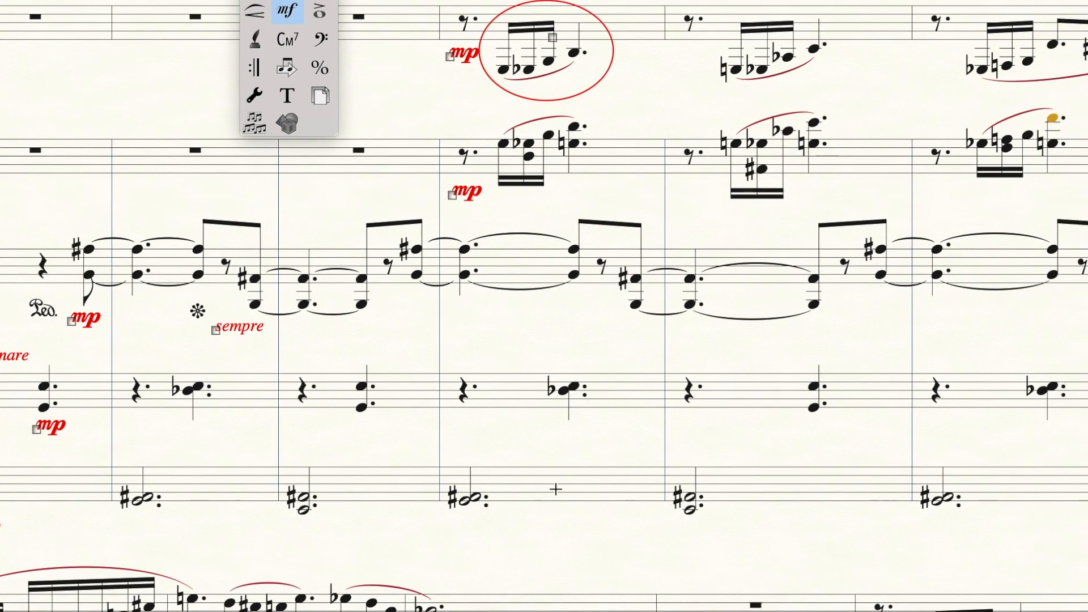
pyautogui.doubleClick(531, 434)
pyautogui.scroll(-10, 752, 181)
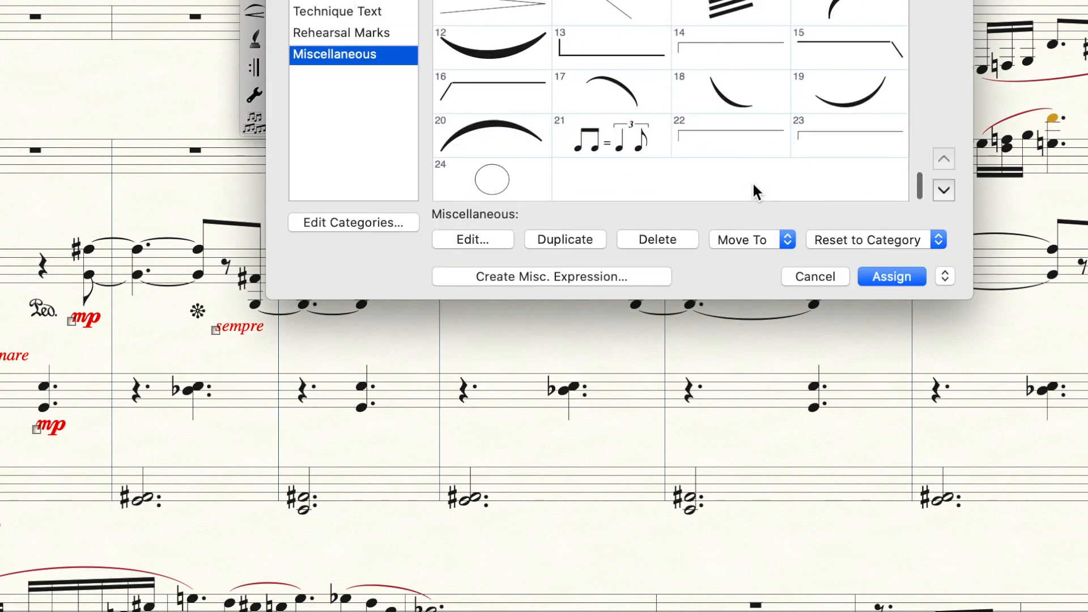
pyautogui.click(494, 177)
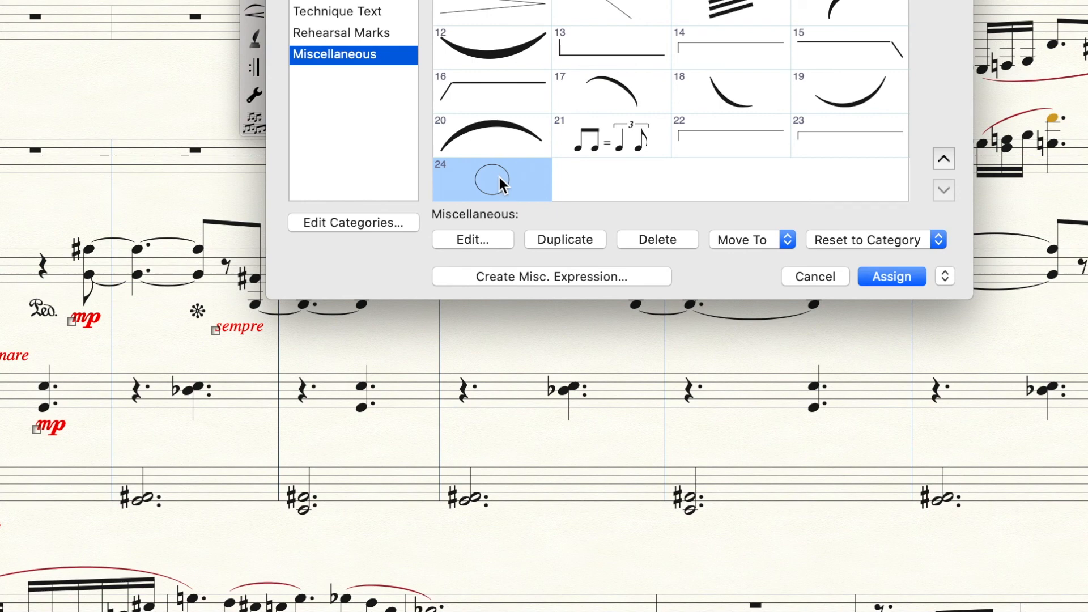
pyautogui.click(546, 239)
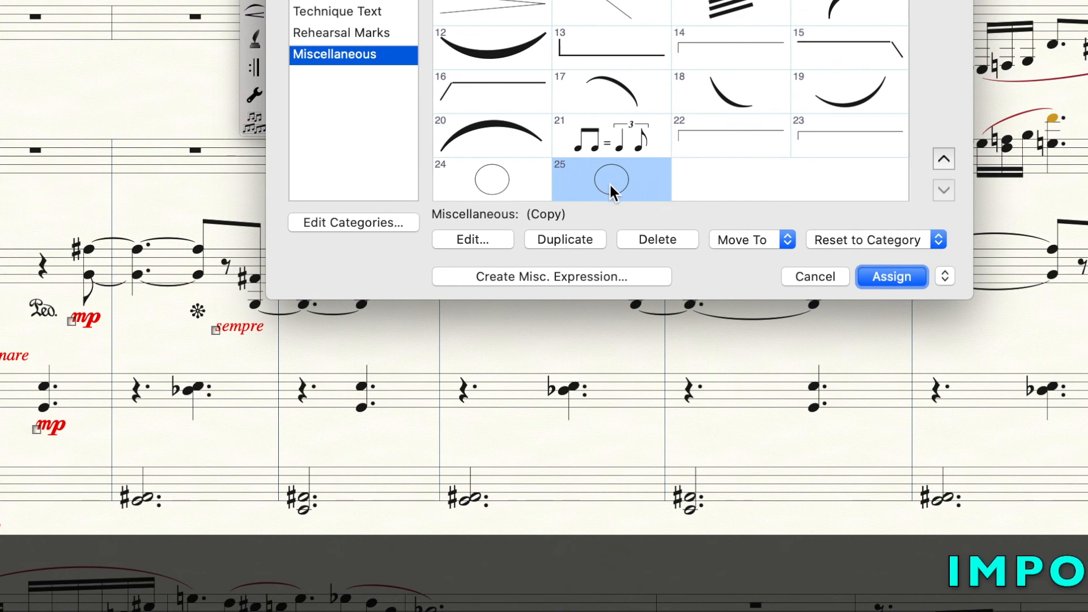
pyautogui.click(880, 273)
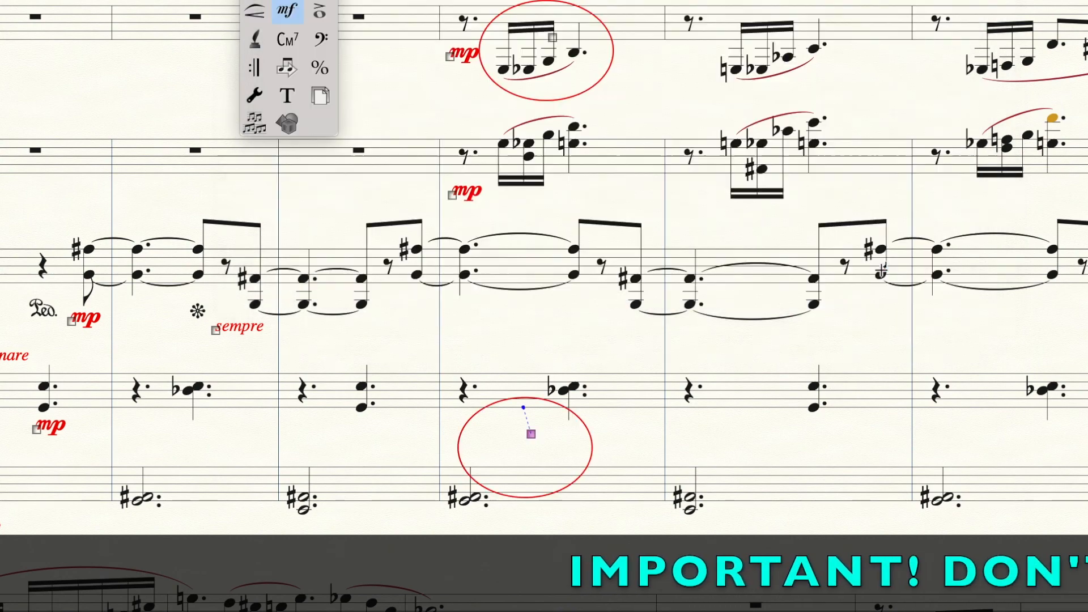
# Move the copied ellipse up onto the Tubular Bells staff and widen it to enclose that measure's notes
pyautogui.click(529, 434)
pyautogui.moveTo(526, 402); pyautogui.dragTo(526, 321)
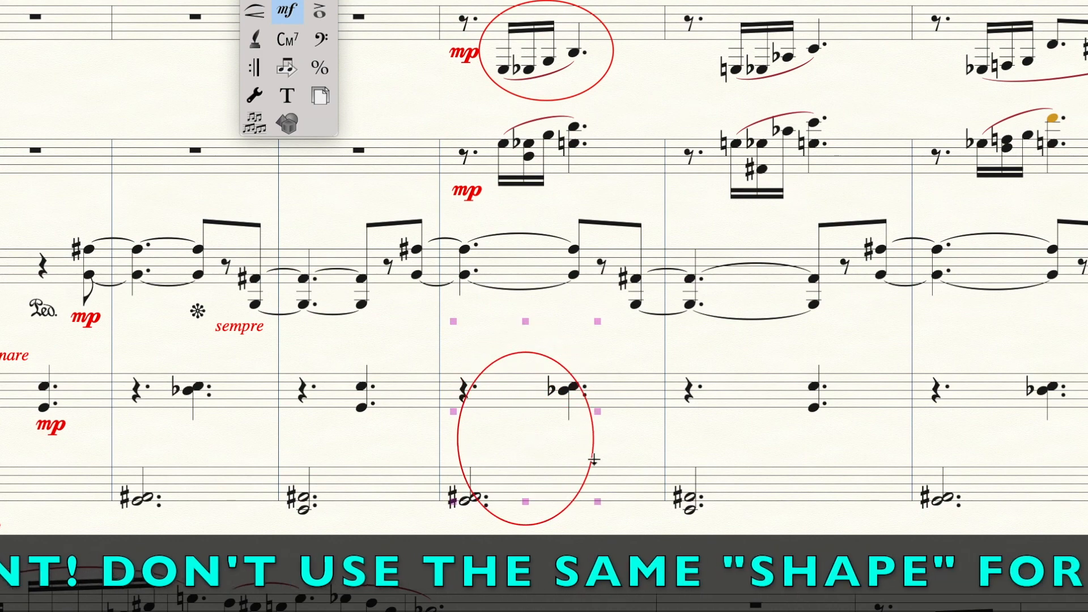
pyautogui.moveTo(456, 420); pyautogui.dragTo(392, 424)
pyautogui.moveTo(600, 438); pyautogui.dragTo(642, 439)
pyautogui.press('Escape')
pyautogui.moveTo(527, 540); pyautogui.dragTo(527, 547)
pyautogui.click(603, 552)
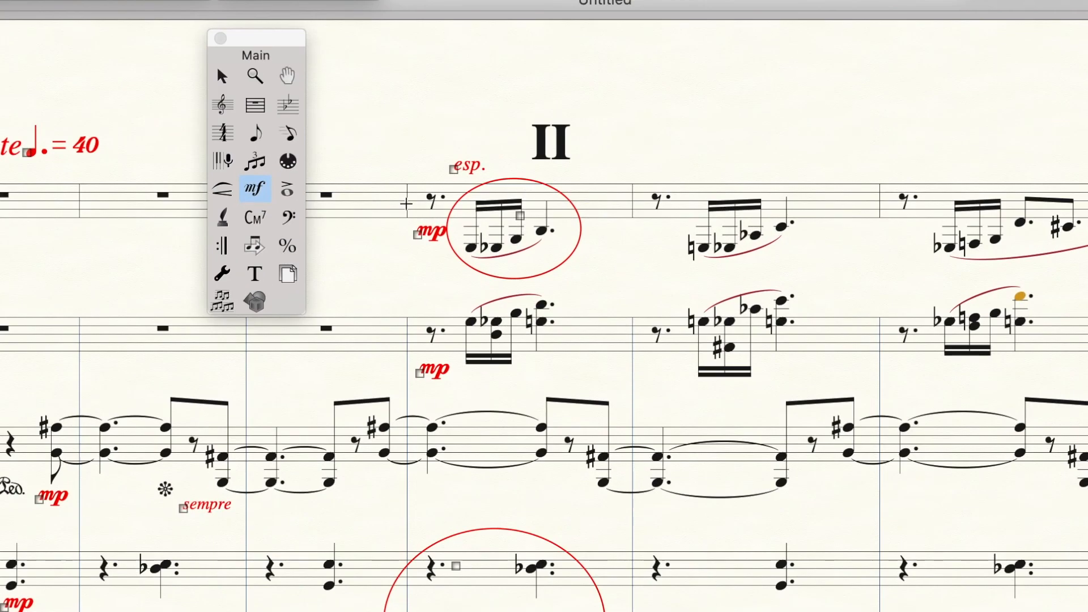
# With the Text tool, add a text block above measure II reading "Eb E G B"
pyautogui.click(255, 271)
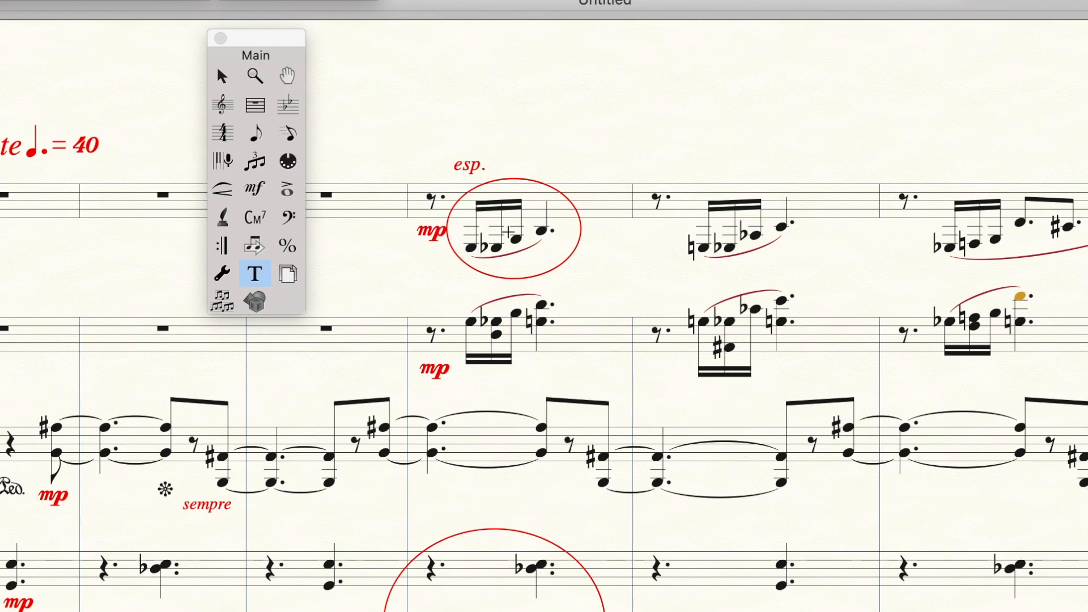
pyautogui.click(255, 188)
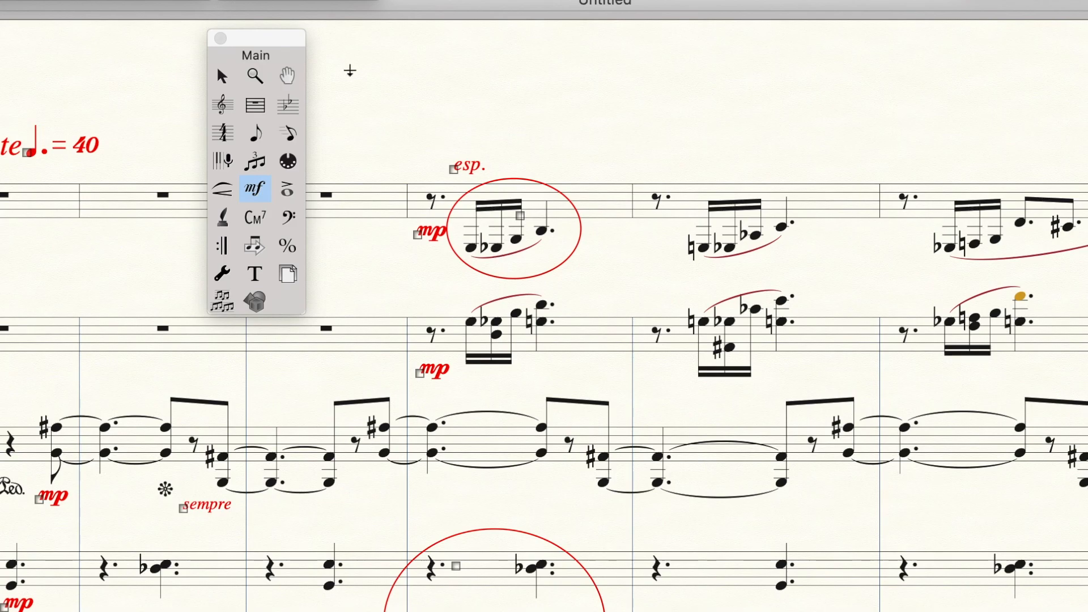
pyautogui.click(252, 277)
pyautogui.click(479, 85)
pyautogui.write('E')
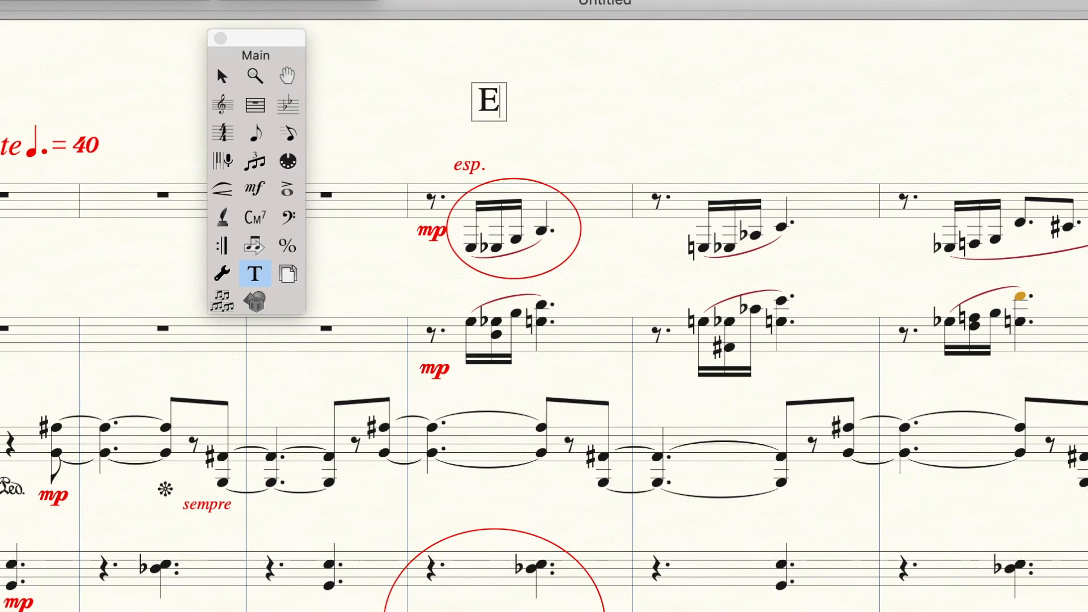
pyautogui.write('b E G B')
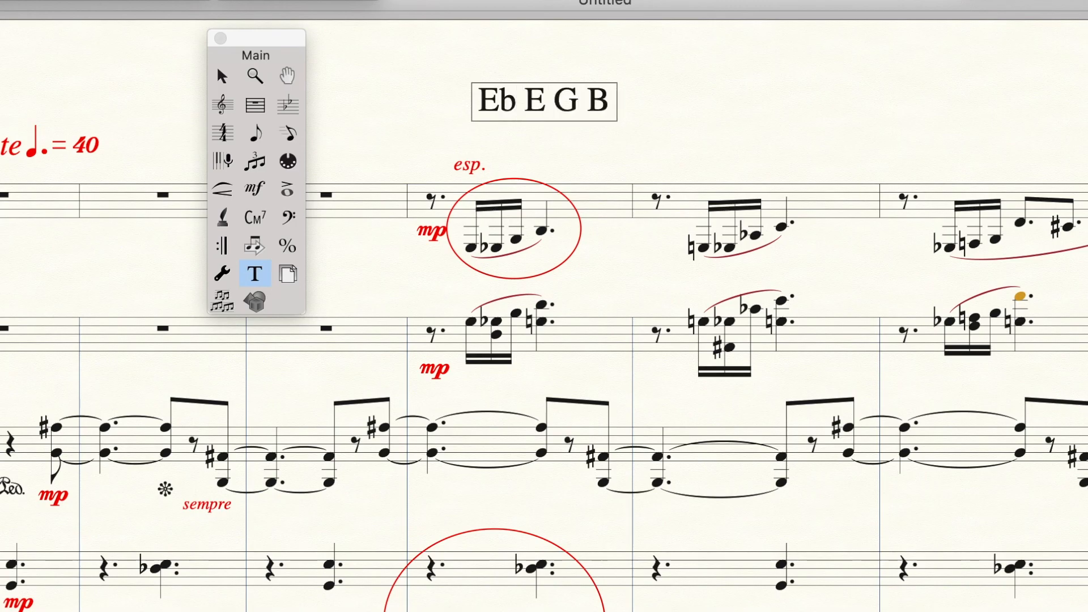
# Add a second line "(0, 1, 4, 8)" to the text block
pyautogui.press('Return')
pyautogui.write('(')
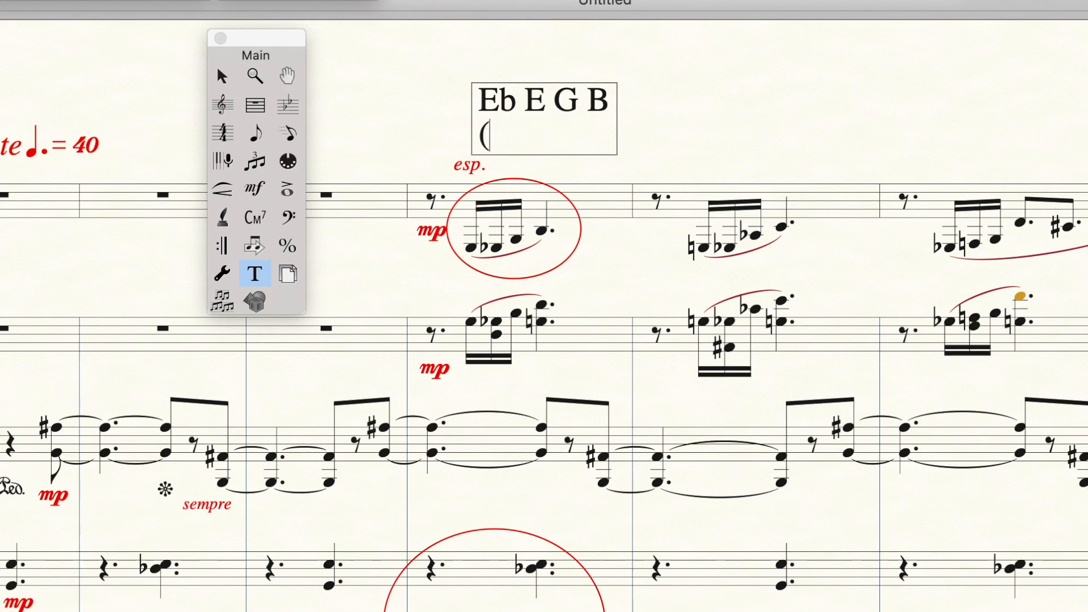
pyautogui.write('0, 1, ')
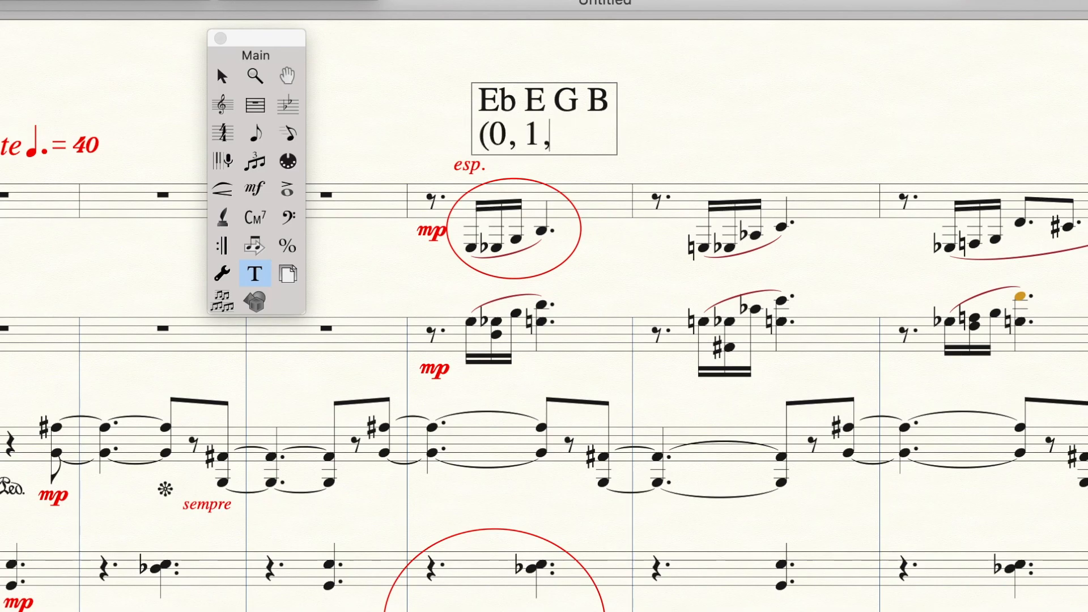
pyautogui.write('4, 8')
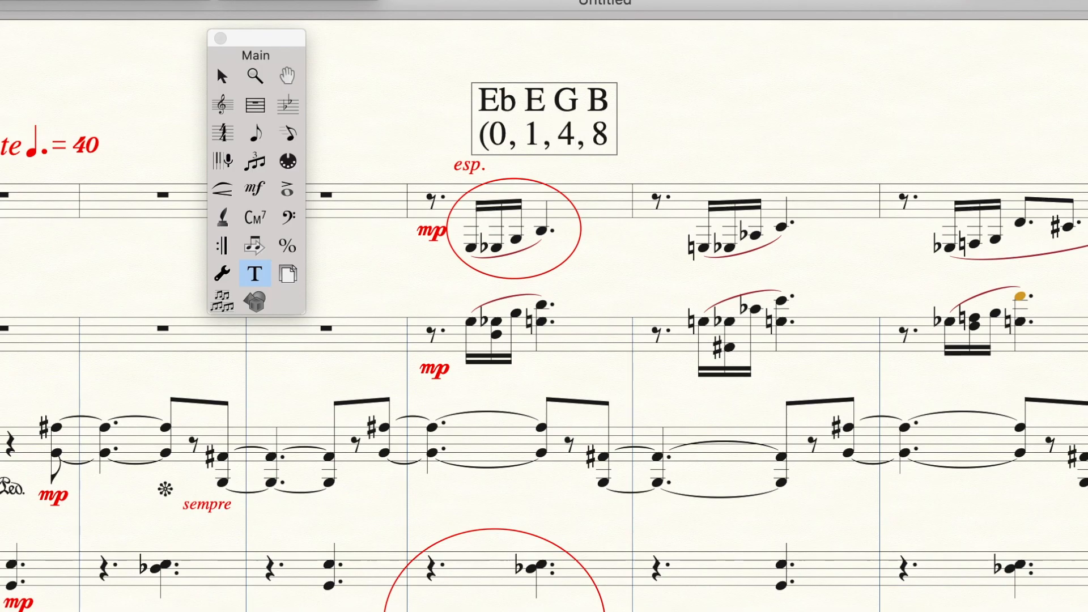
pyautogui.write(')')
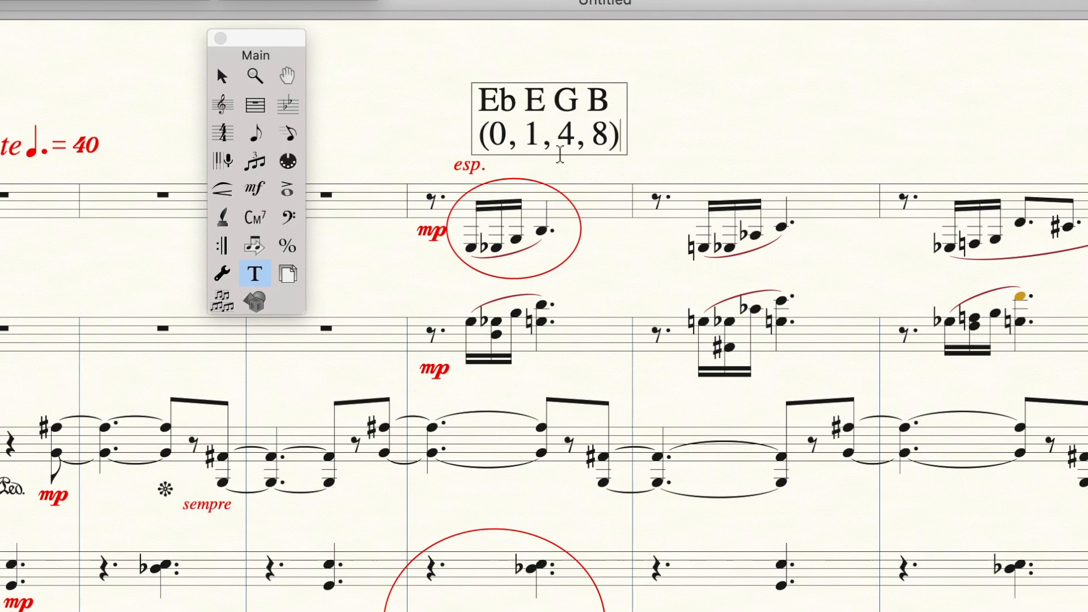
# Create a new miscellaneous text expression "(0, 1, 4, 8)" in 14-point Times Roman and attach it to the circled measure's first note
pyautogui.press('Escape')
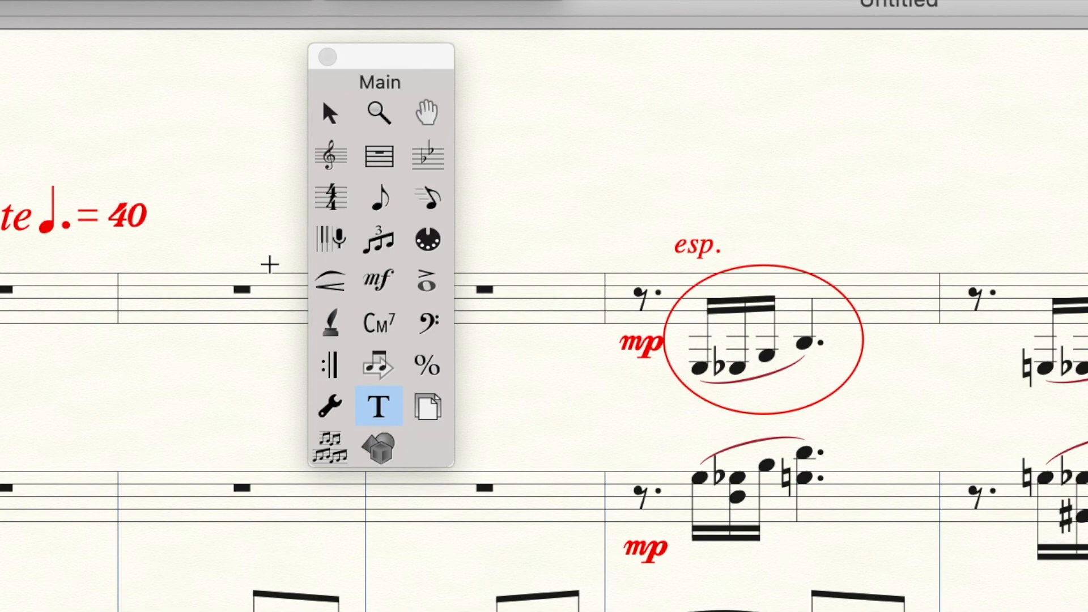
pyautogui.click(252, 192)
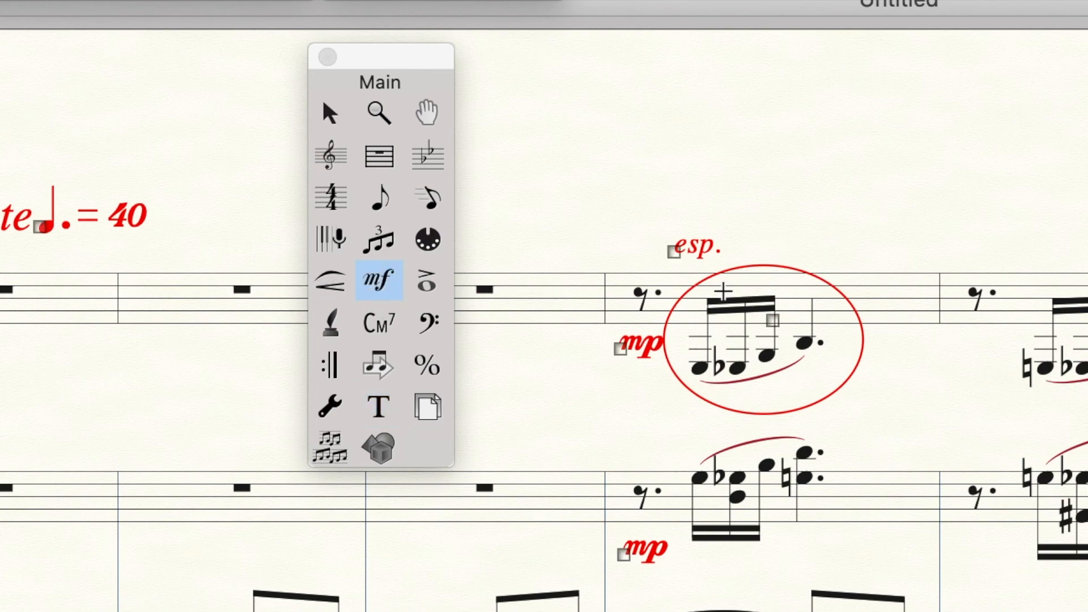
pyautogui.click(723, 292)
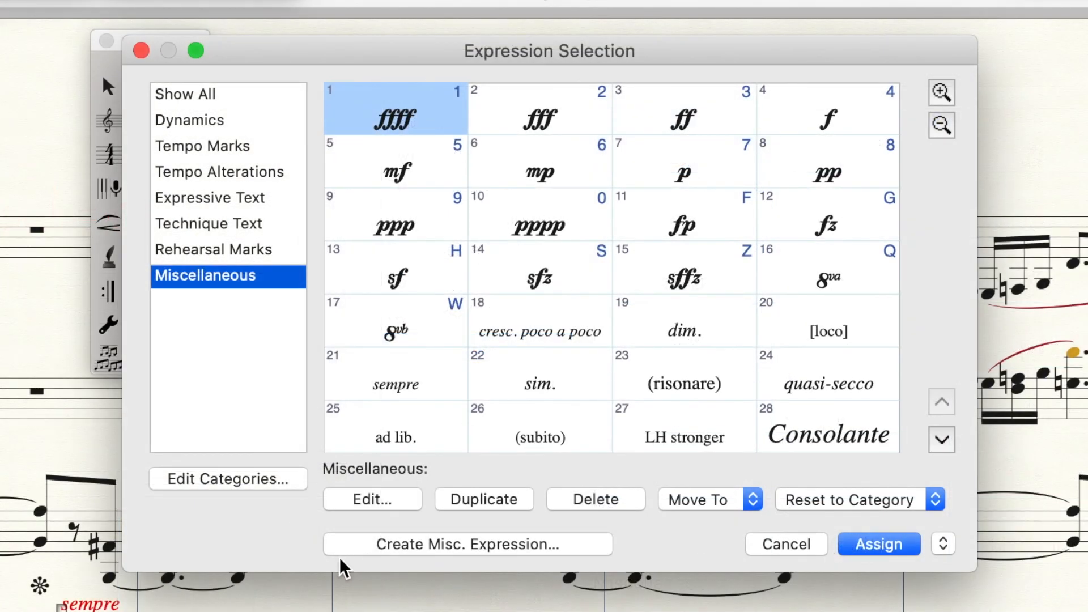
pyautogui.click(401, 545)
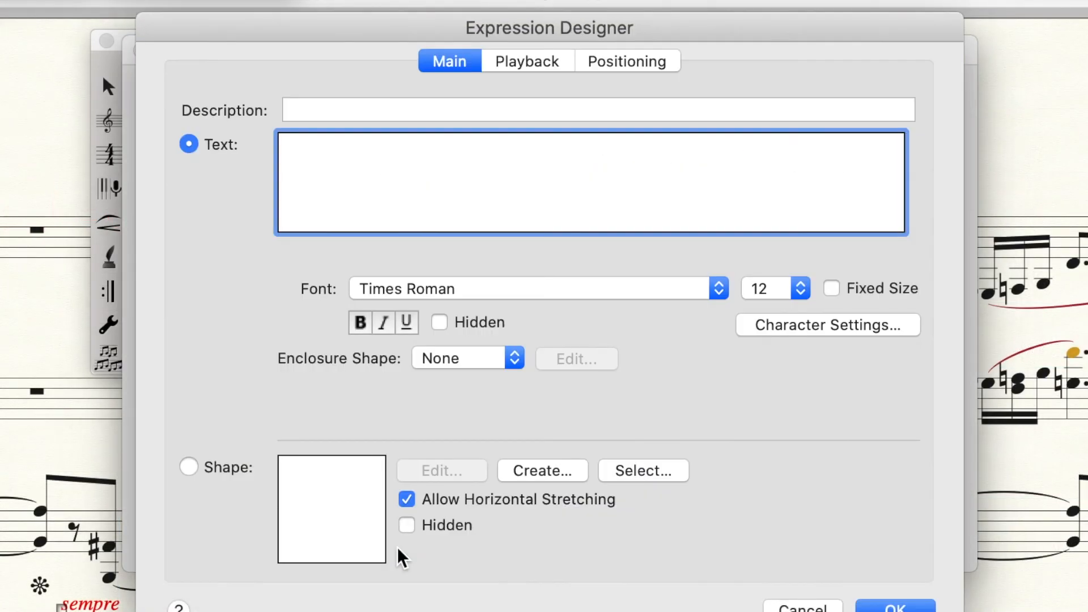
pyautogui.click(799, 292)
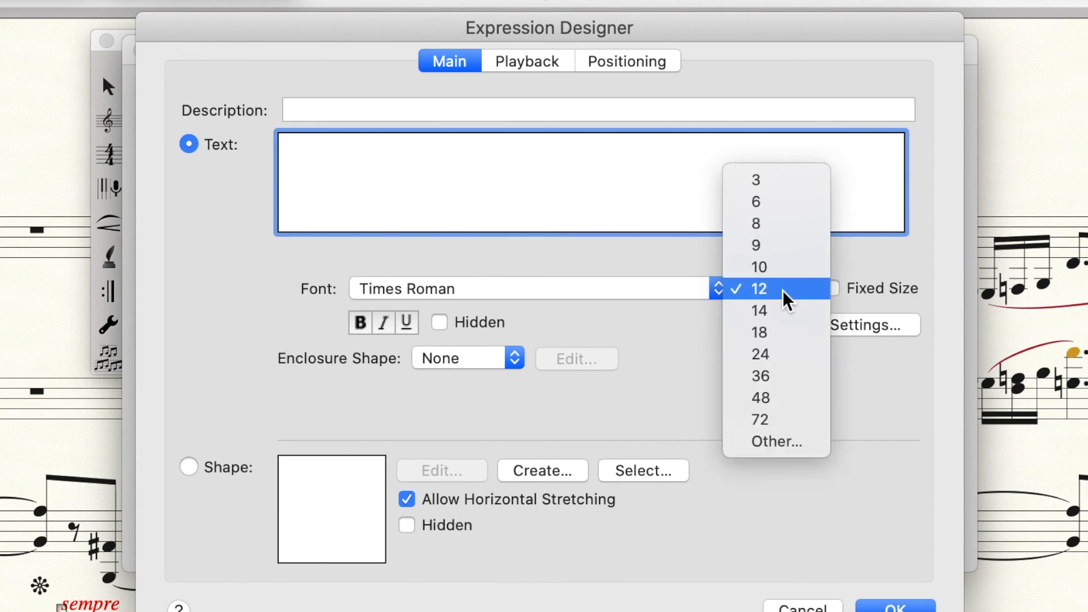
pyautogui.click(779, 312)
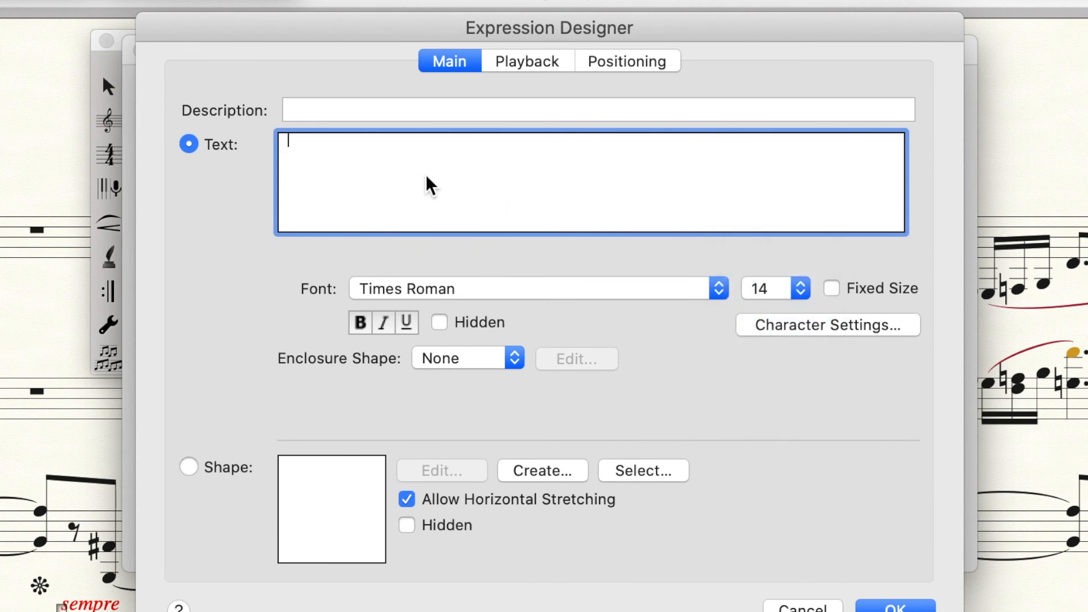
pyautogui.write('(0, 1, 4, 8)')
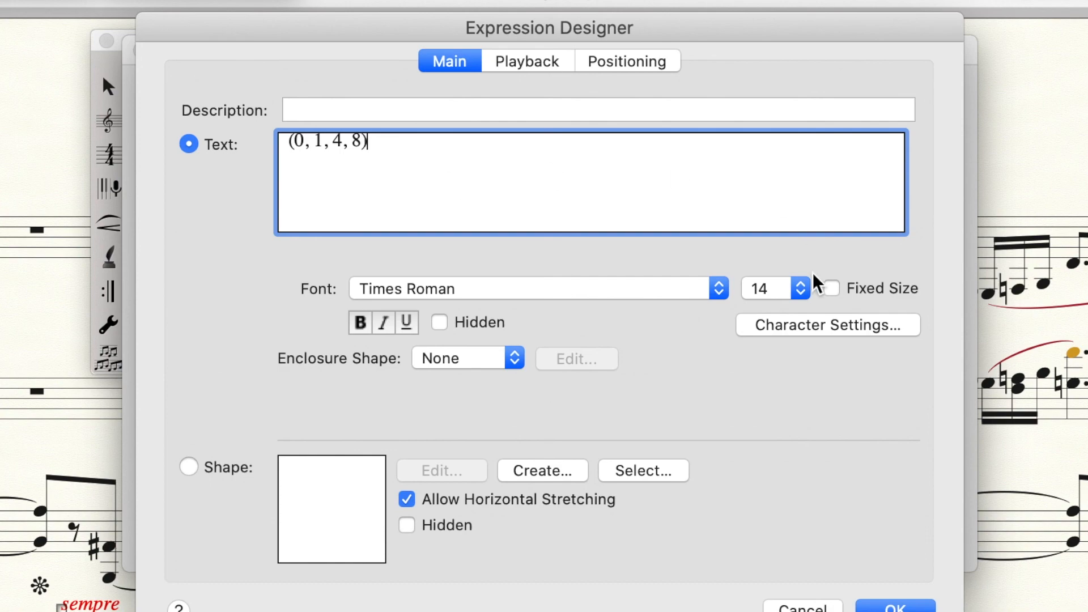
pyautogui.click(887, 607)
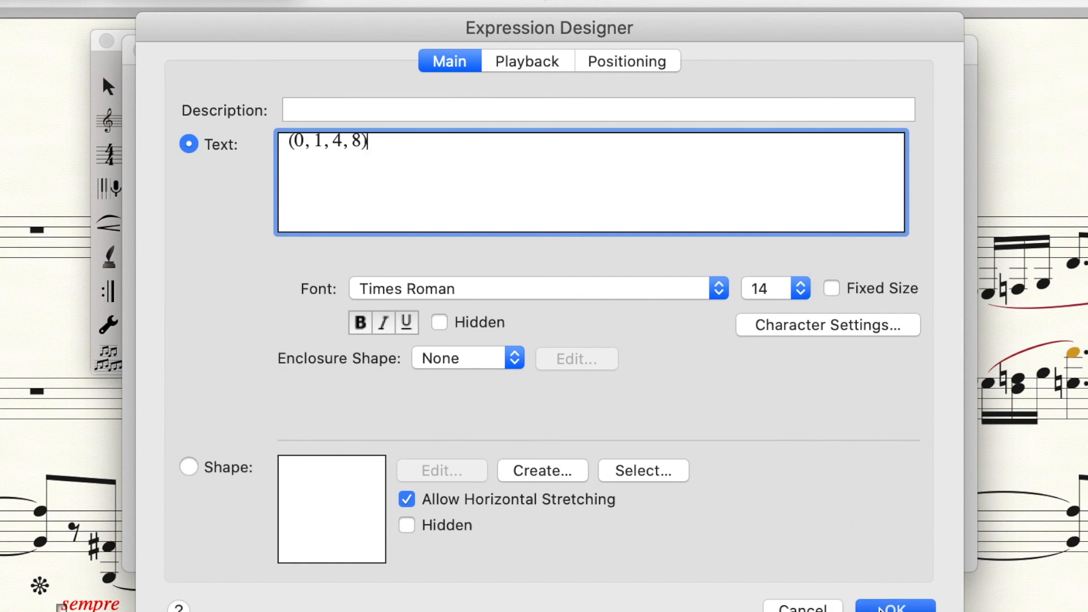
pyautogui.click(882, 547)
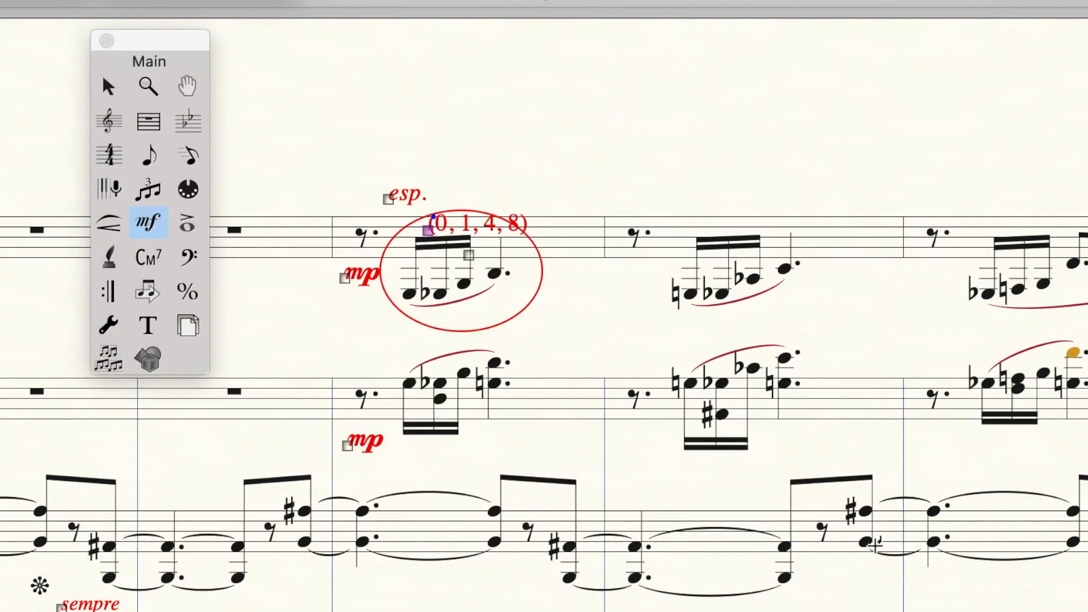
# Move the "(0, 1, 4, 8)" expression up beside "esp." above the ellipse
pyautogui.moveTo(429, 230); pyautogui.dragTo(445, 194)
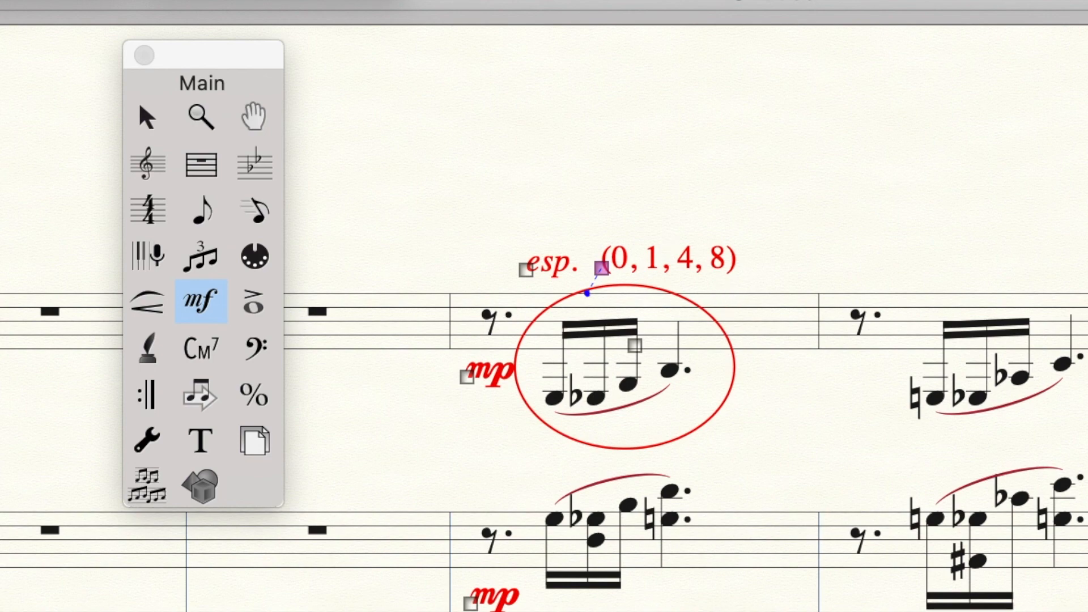
pyautogui.press('Return')
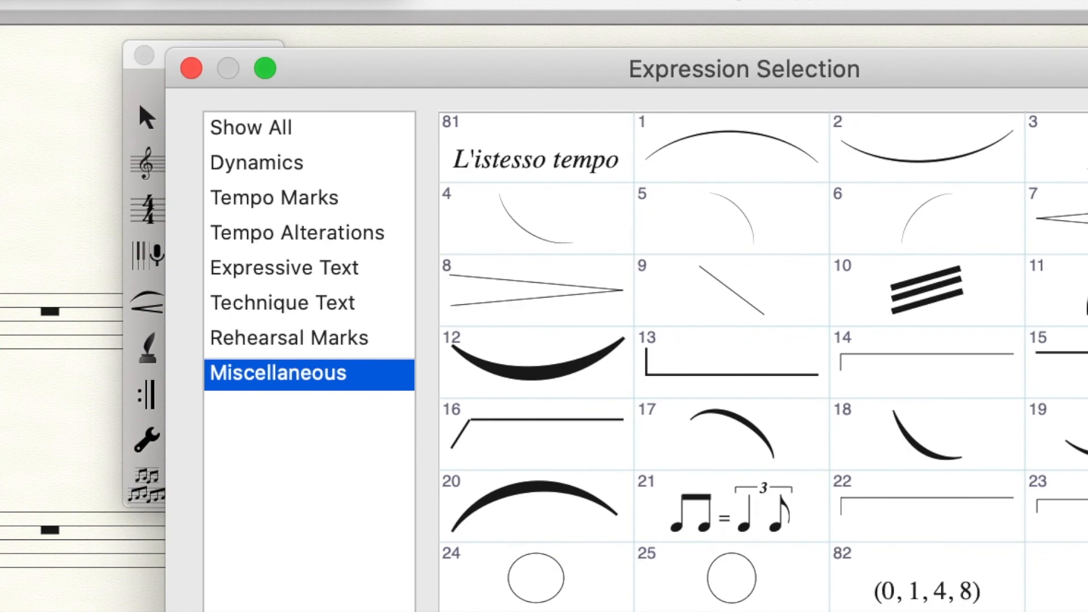
pyautogui.click(937, 593)
pyautogui.press('Return')
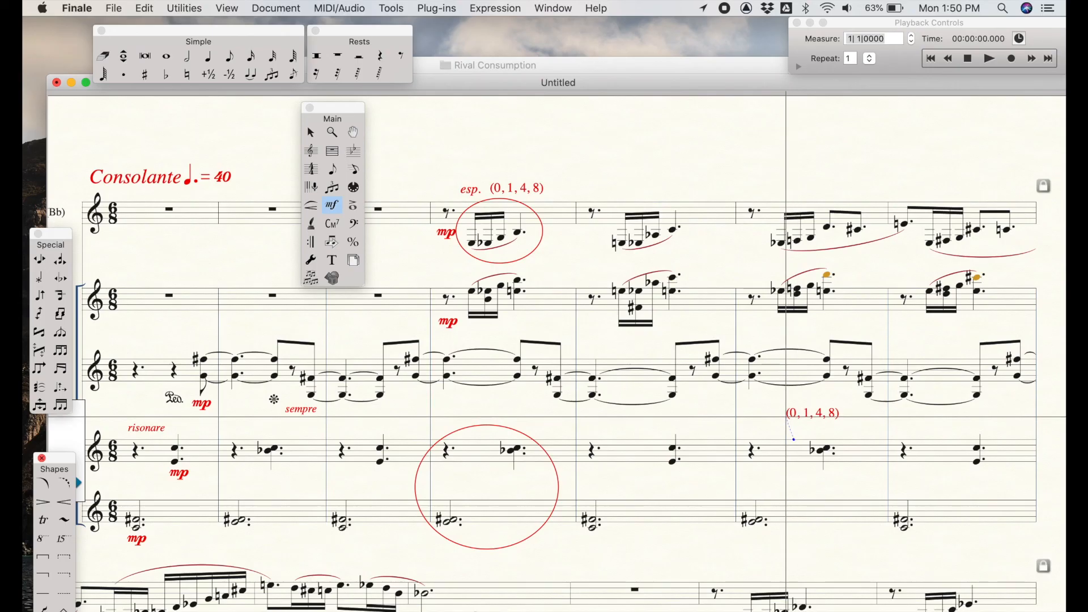
# Append "(0, 2, 6, 8)" after "E F# Bb C" in the text block below the lower circled measure
pyautogui.moveTo(786, 416); pyautogui.dragTo(626, 501)
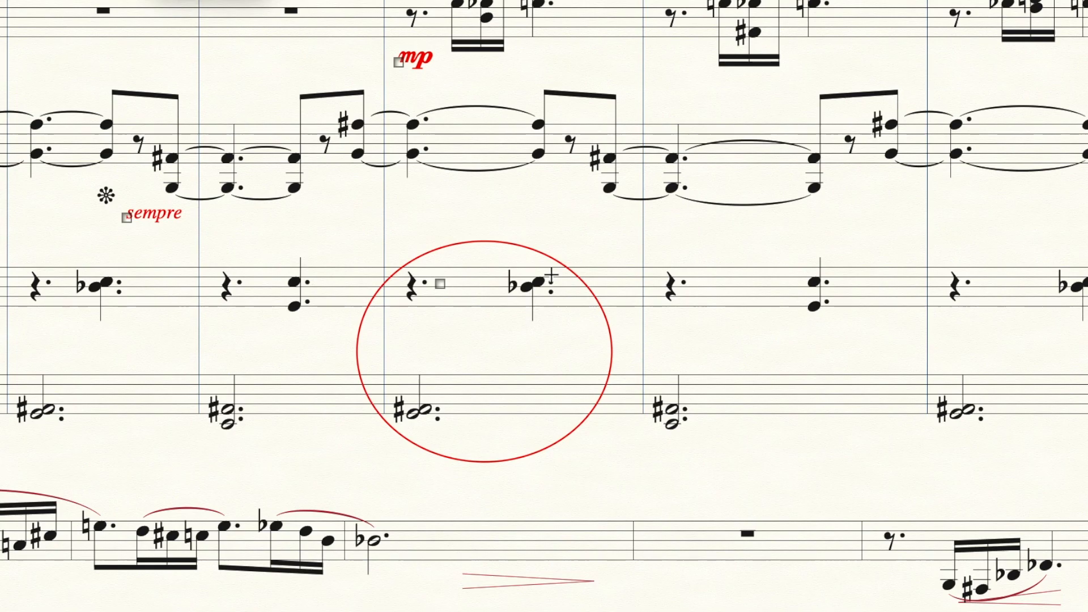
pyautogui.press('Escape')
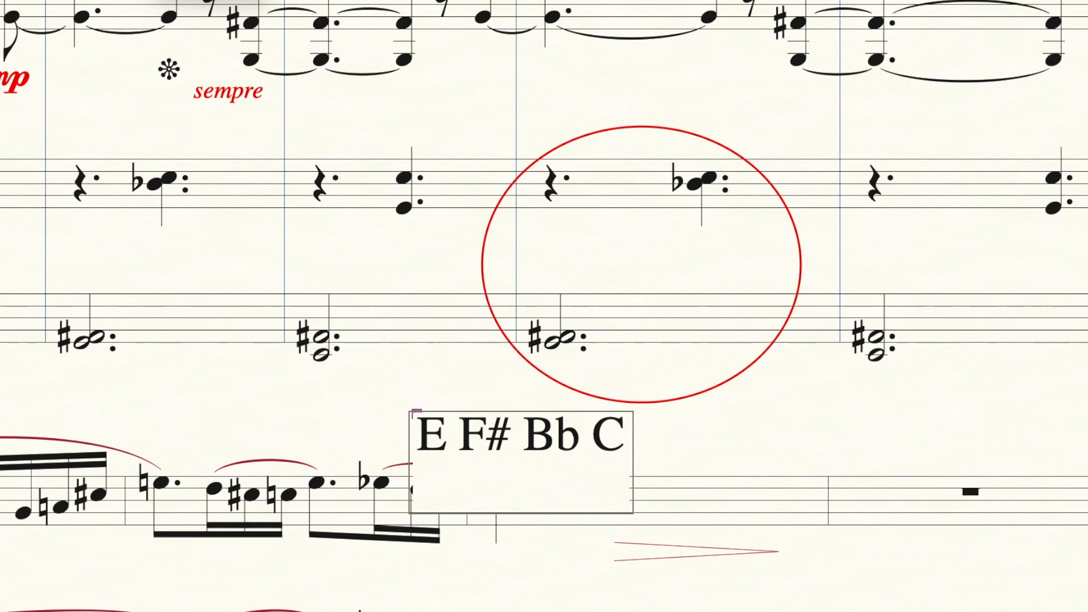
pyautogui.write('(')
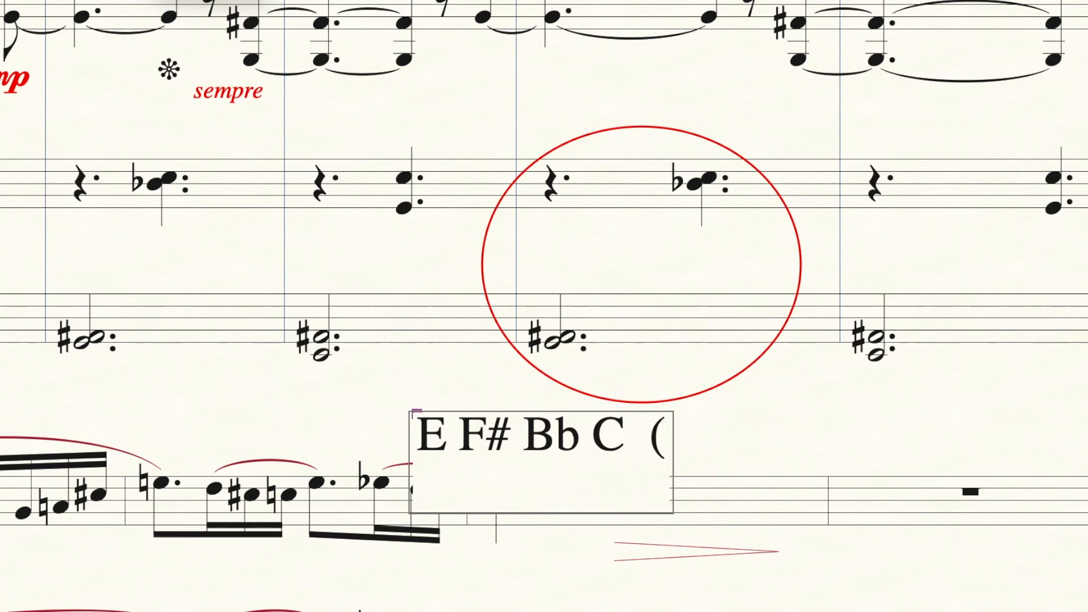
pyautogui.write('0, 2, ')
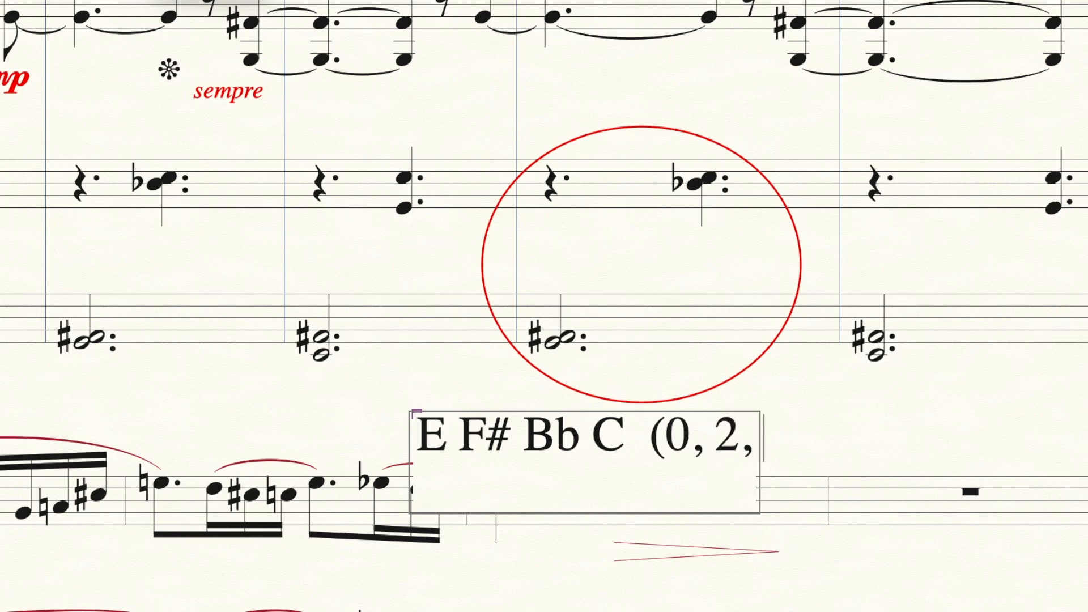
pyautogui.write('6,')
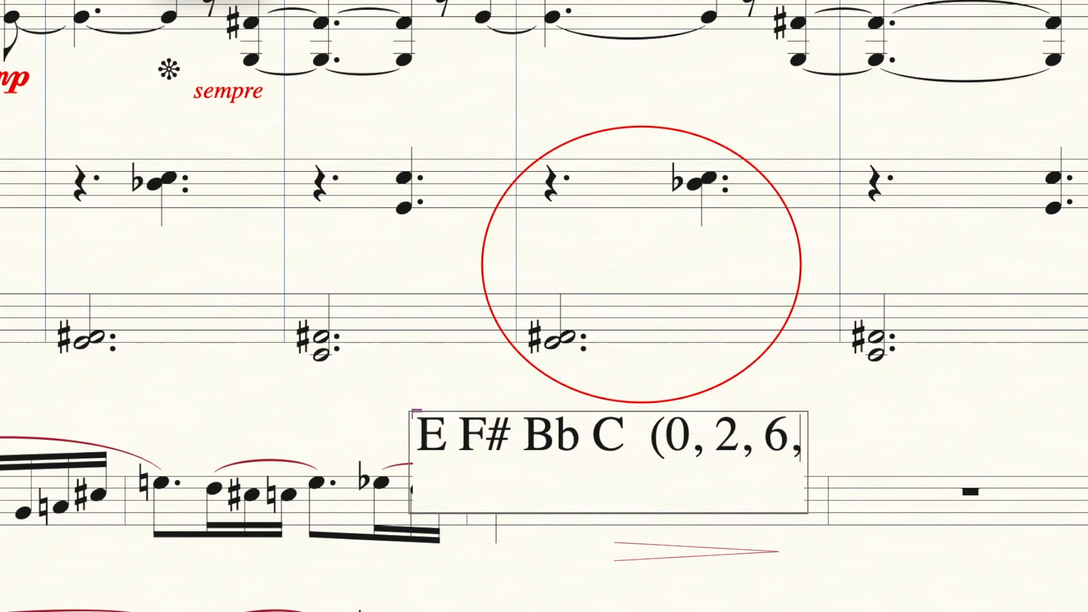
pyautogui.write(' 8')
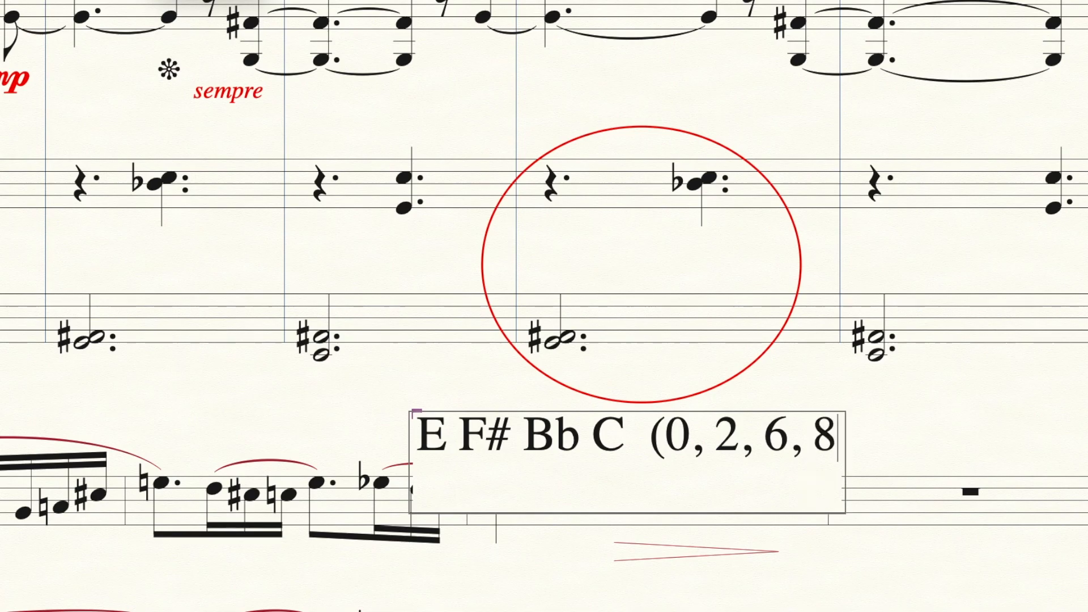
pyautogui.write(')')
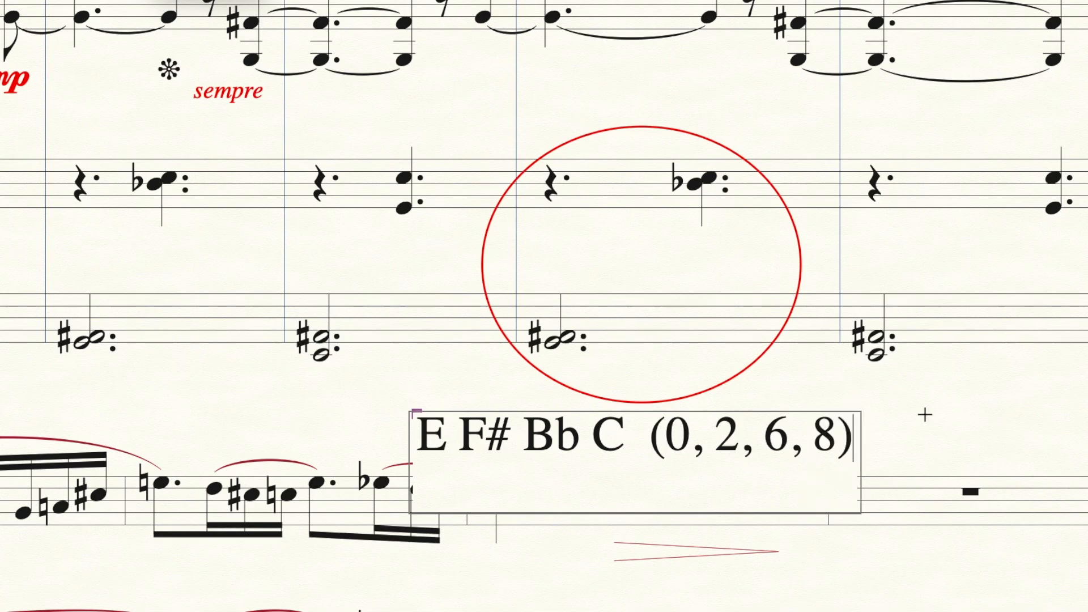
pyautogui.press('Escape')
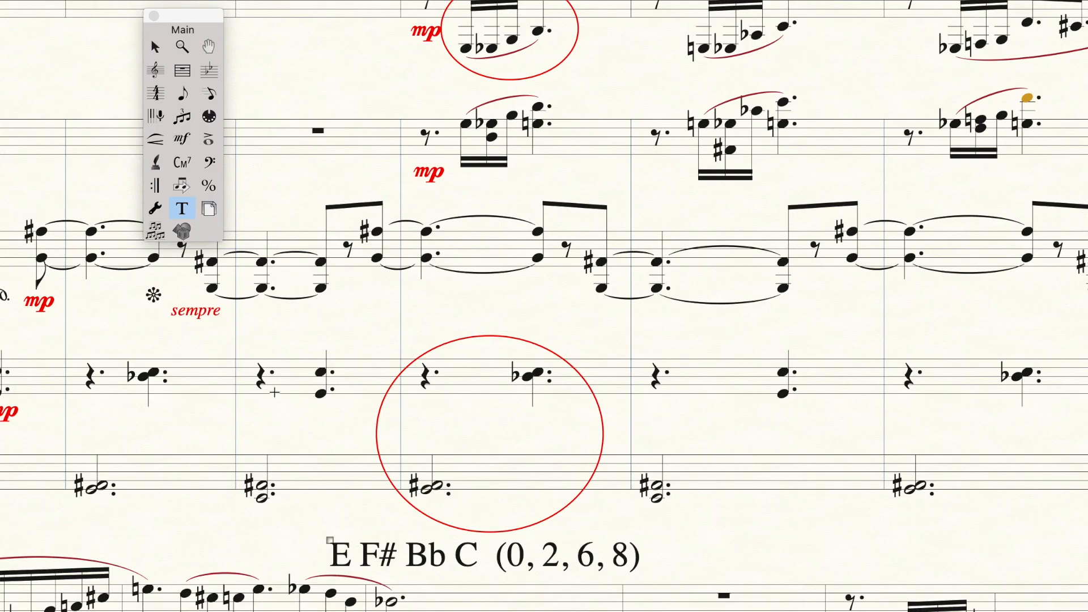
# Duplicate the "(0, 1, 4, 8)" expression in the expression library and edit the copy's text to "(0, 2, 6, 8)"
pyautogui.click(182, 138)
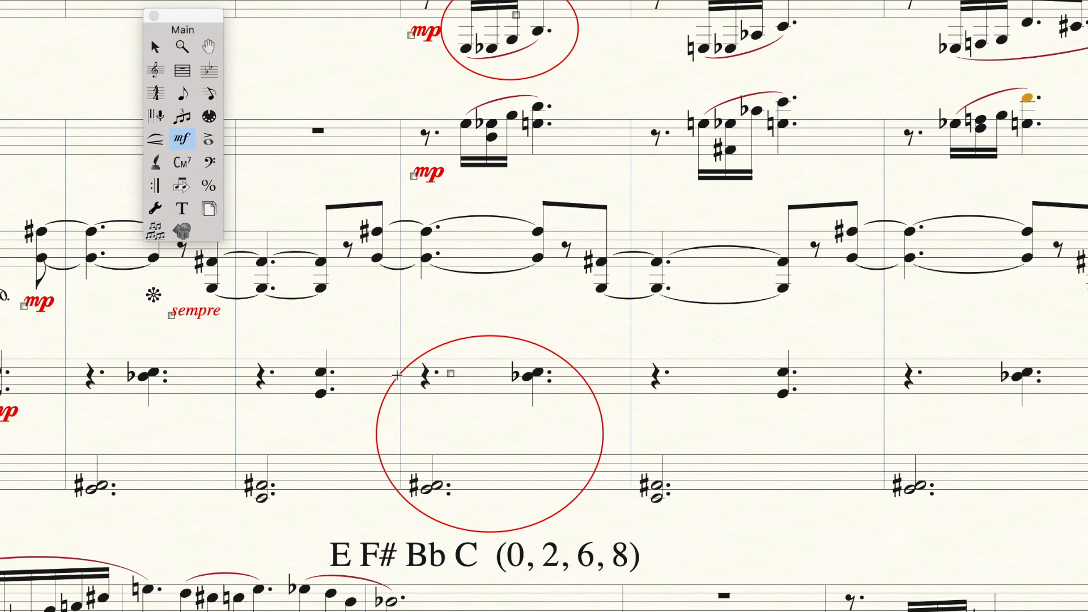
pyautogui.doubleClick(479, 433)
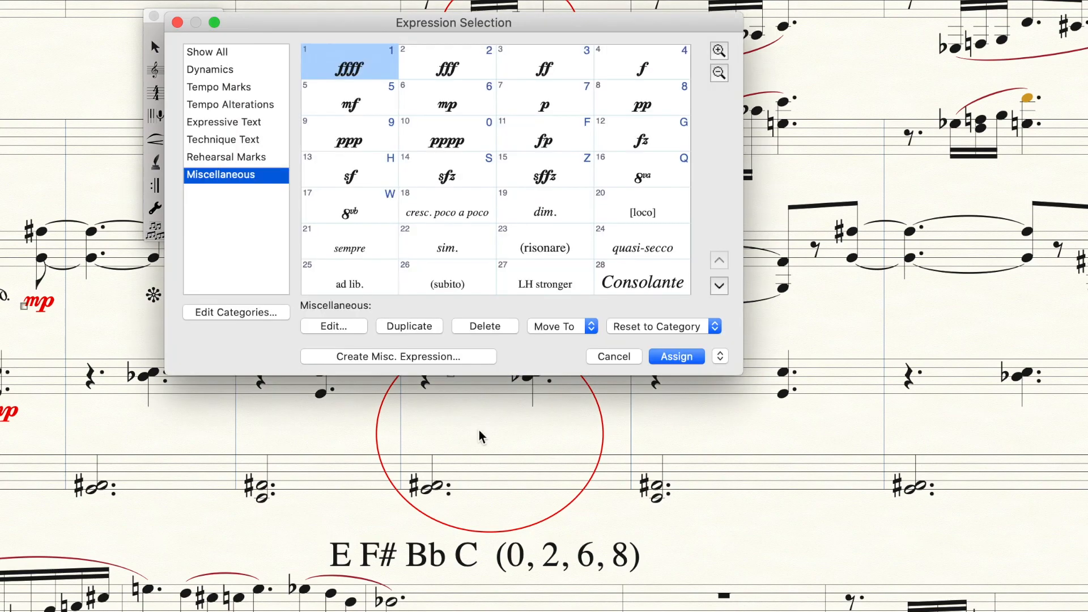
pyautogui.scroll(-8, 536, 217)
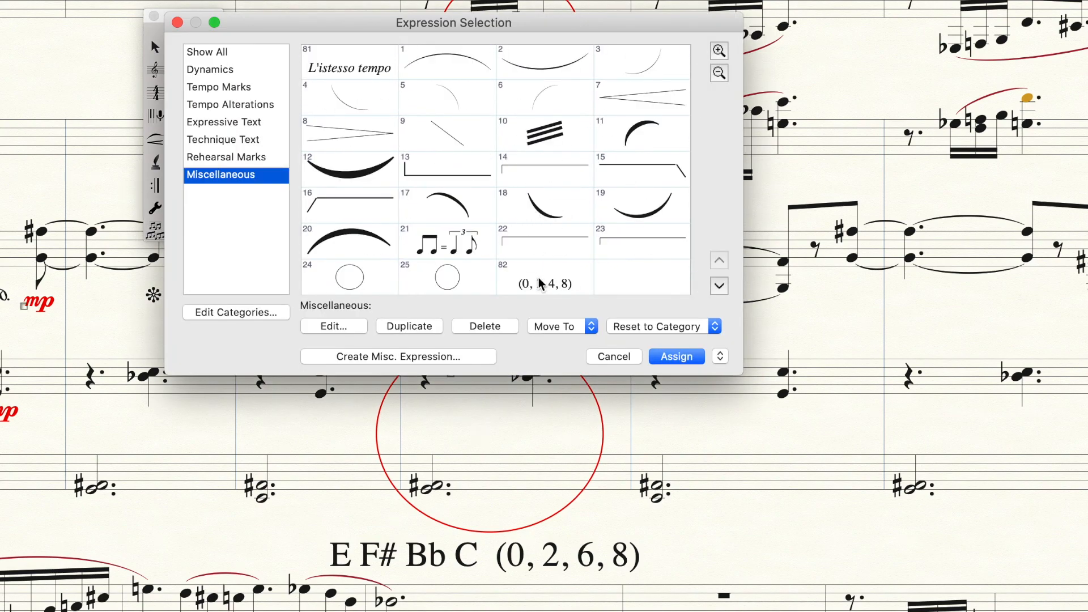
pyautogui.click(542, 283)
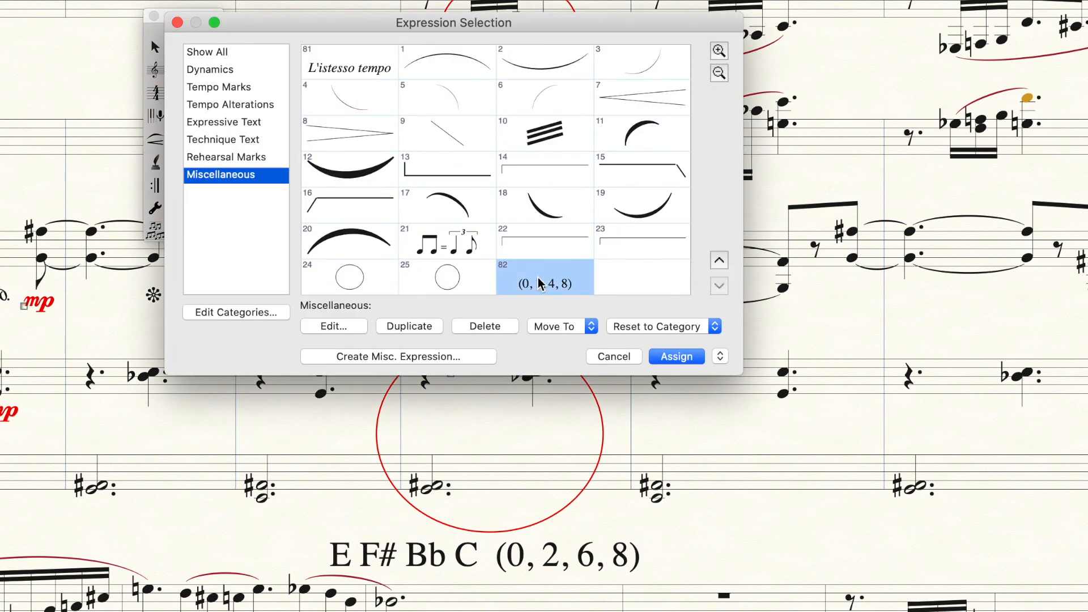
pyautogui.click(440, 326)
pyautogui.click(355, 329)
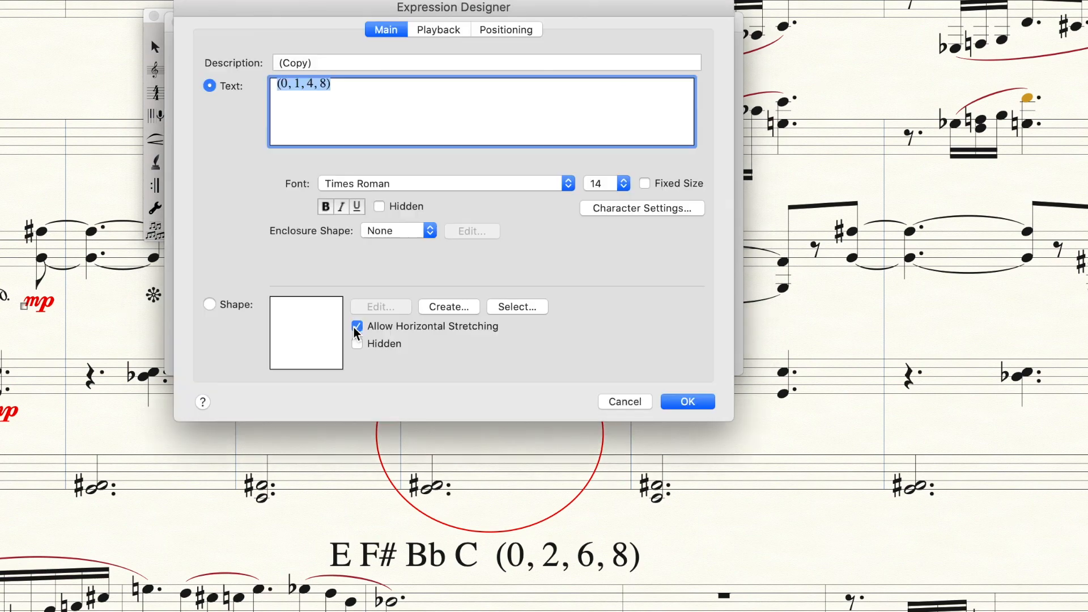
pyautogui.click(301, 89)
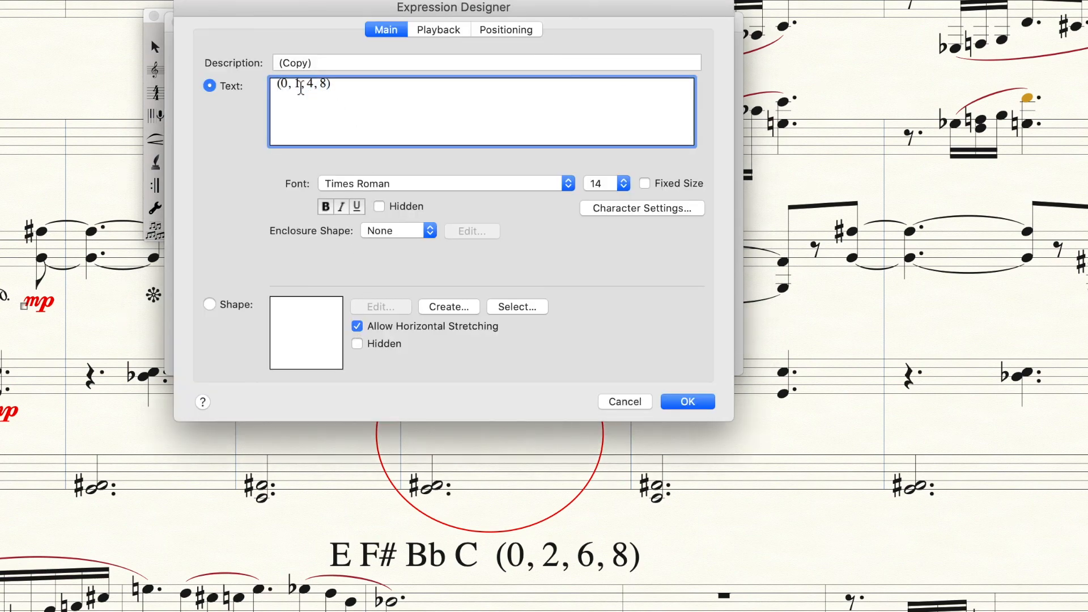
pyautogui.press('BackSpace')
pyautogui.write('2')
pyautogui.press('Right')
pyautogui.press('Right')
pyautogui.press('BackSpace')
pyautogui.write('6')
# Assign the "(0, 2, 6, 8)" expression inside the lower circled measure and switch to the Text tool
pyautogui.click(684, 401)
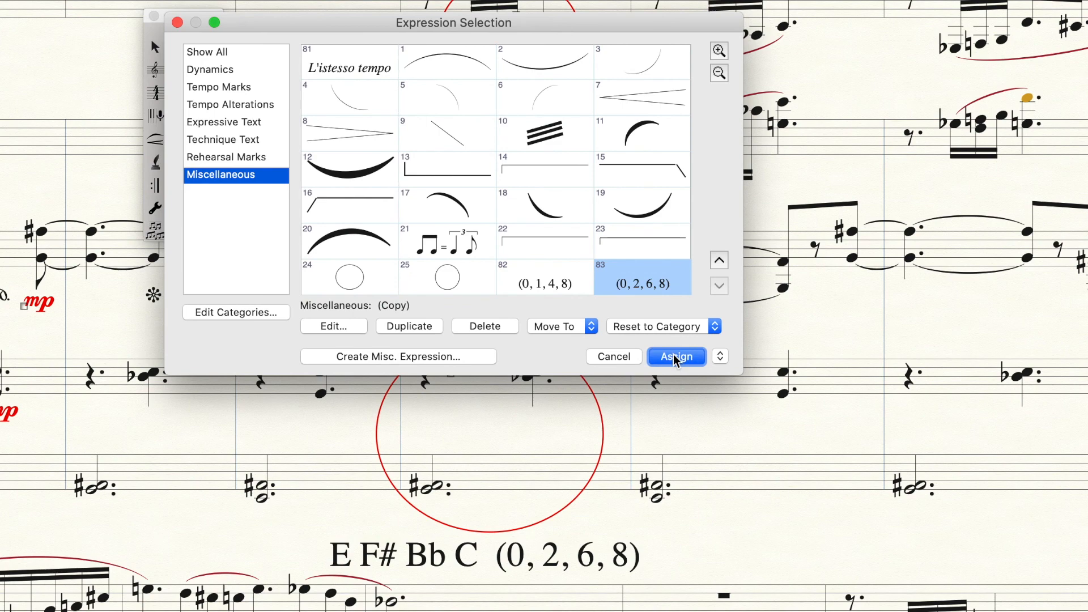
pyautogui.click(675, 357)
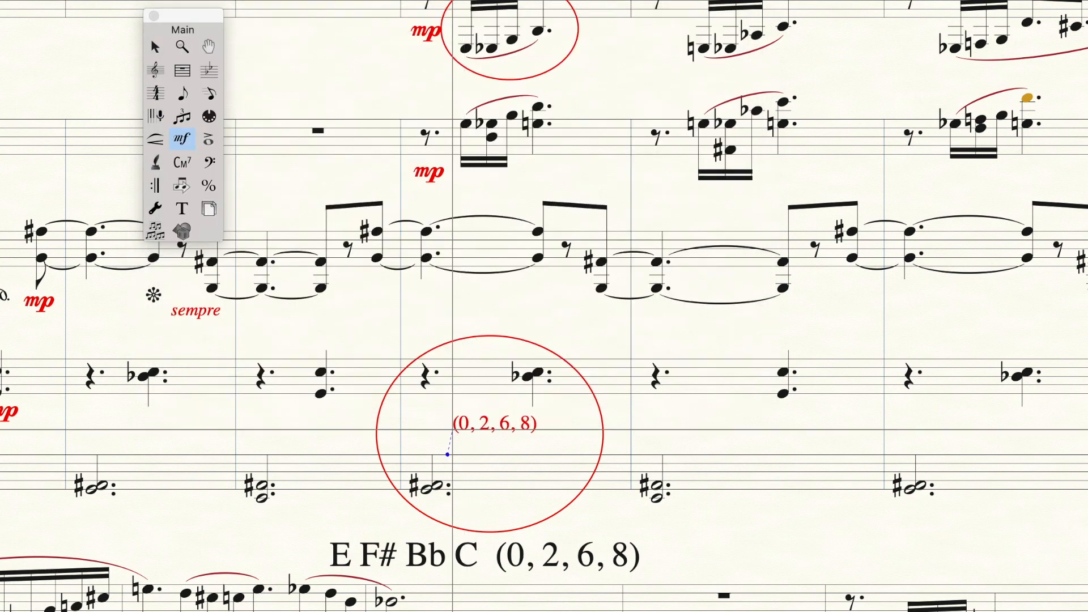
pyautogui.click(181, 209)
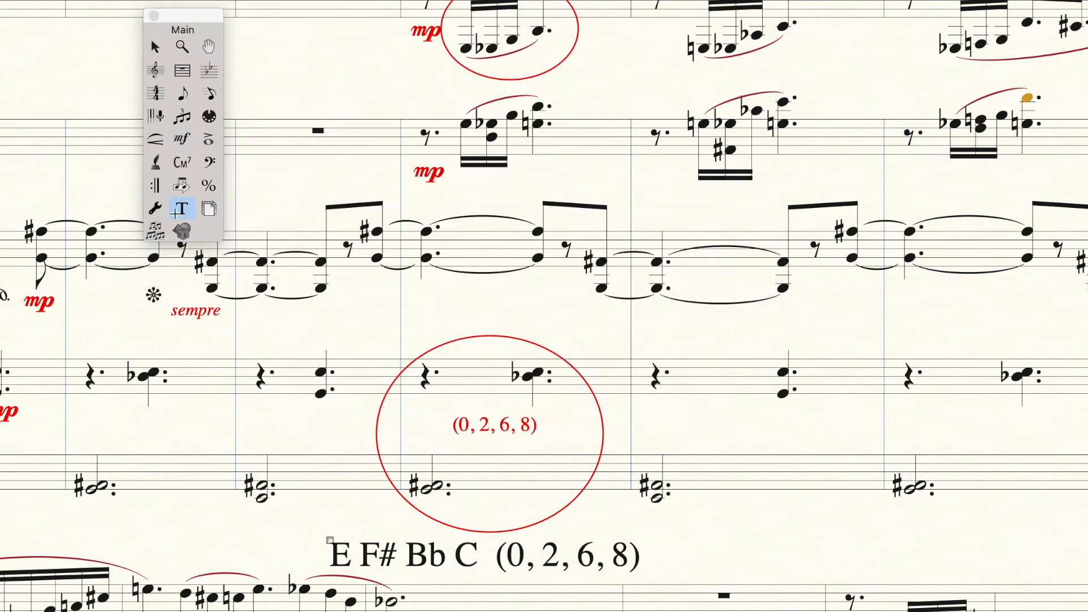